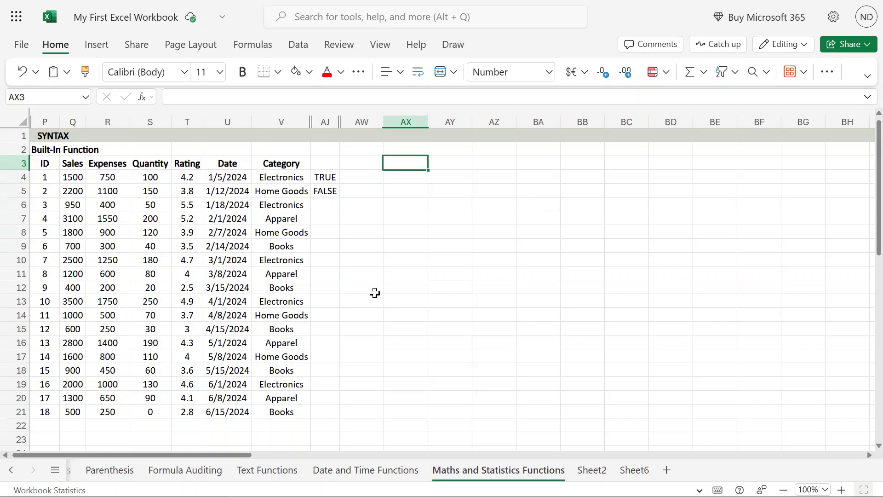
# Enter the heading RANK in cell AX2
pyautogui.click(405, 151)
pyautogui.write('RANK')
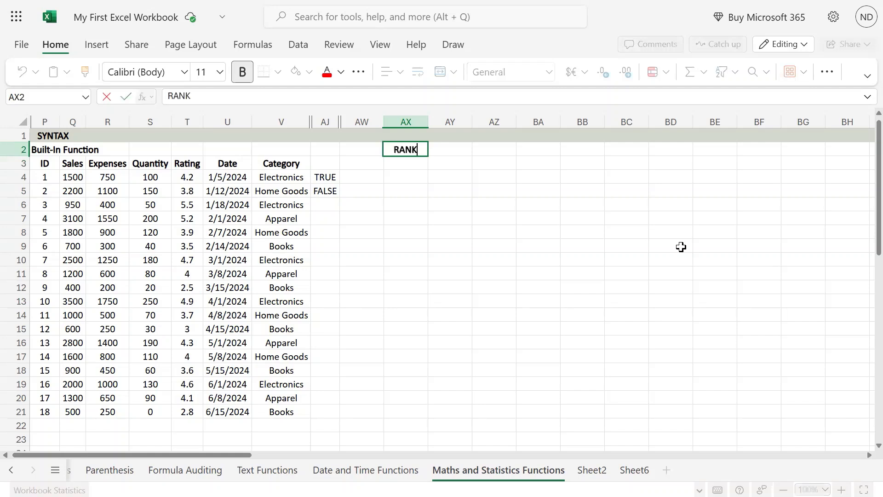
pyautogui.press('Return')
pyautogui.press('Up')
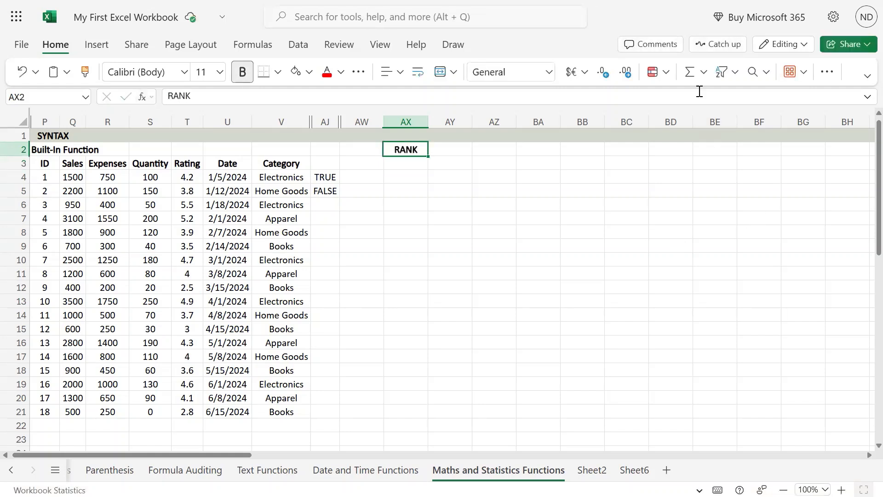
pyautogui.moveTo(442, 2)
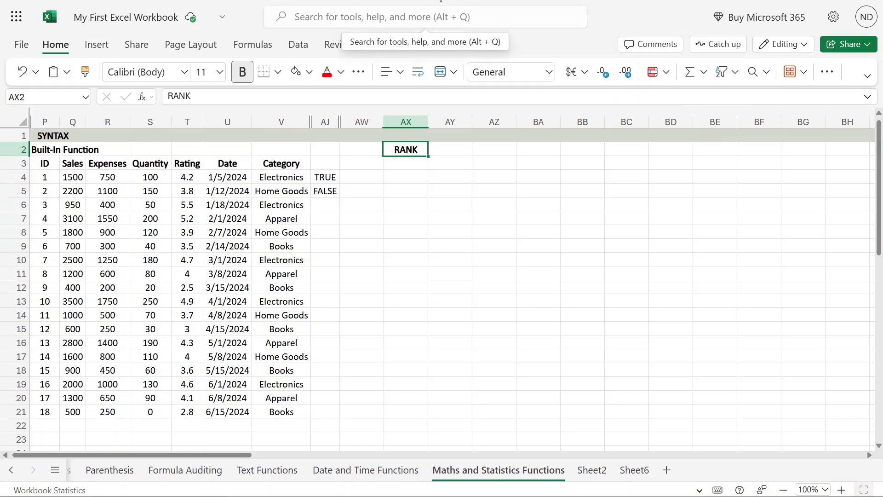
# Examine the numbers in the Quantity, Rating, Sales and Expenses columns as candidates for ranking
pyautogui.moveTo(164, 178); pyautogui.dragTo(148, 399)
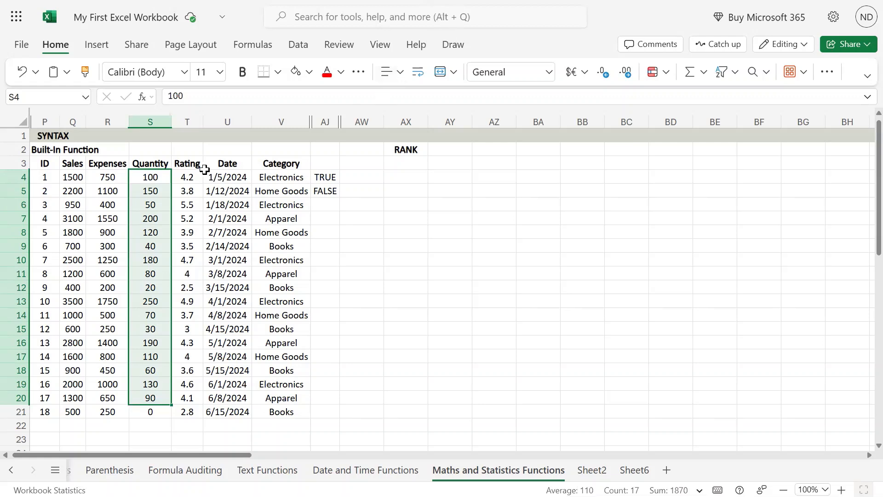
pyautogui.click(187, 178)
pyautogui.moveTo(190, 305); pyautogui.dragTo(192, 317)
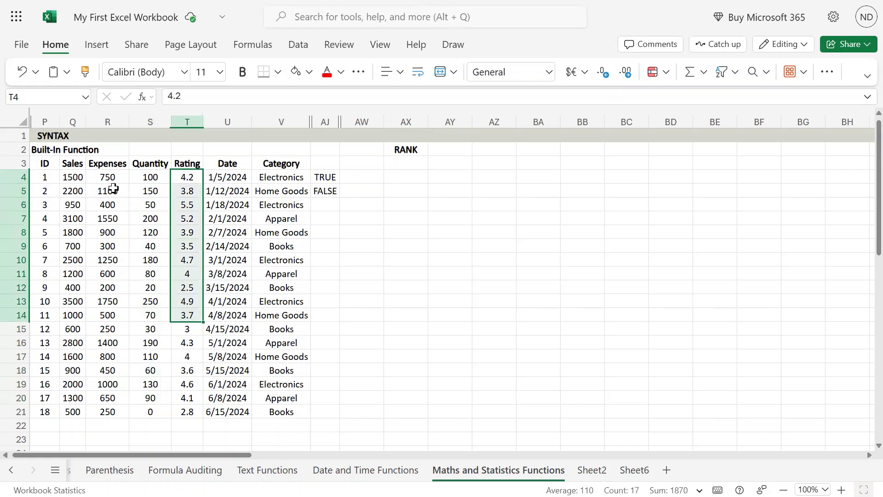
pyautogui.moveTo(76, 175); pyautogui.dragTo(113, 228)
pyautogui.click(138, 203)
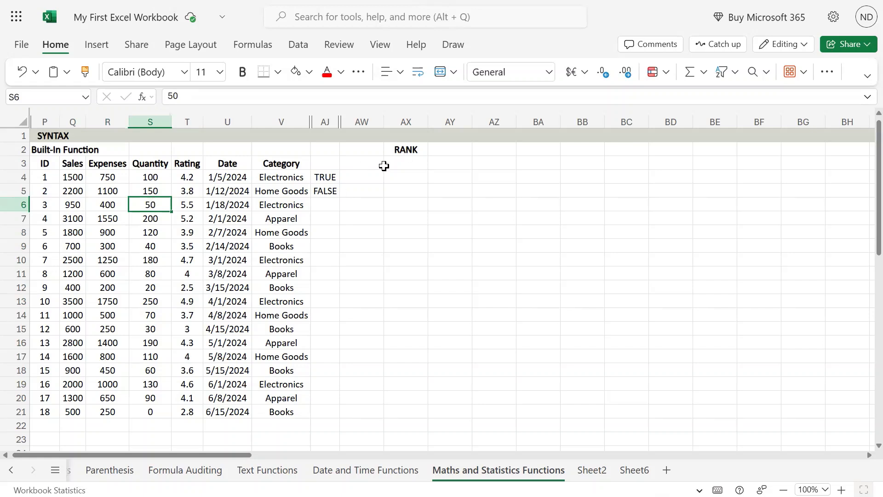
pyautogui.click(389, 163)
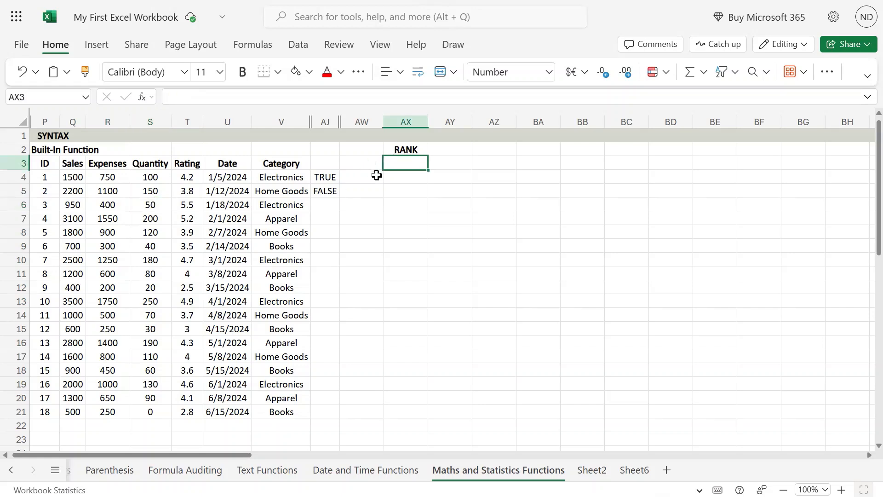
pyautogui.click(408, 175)
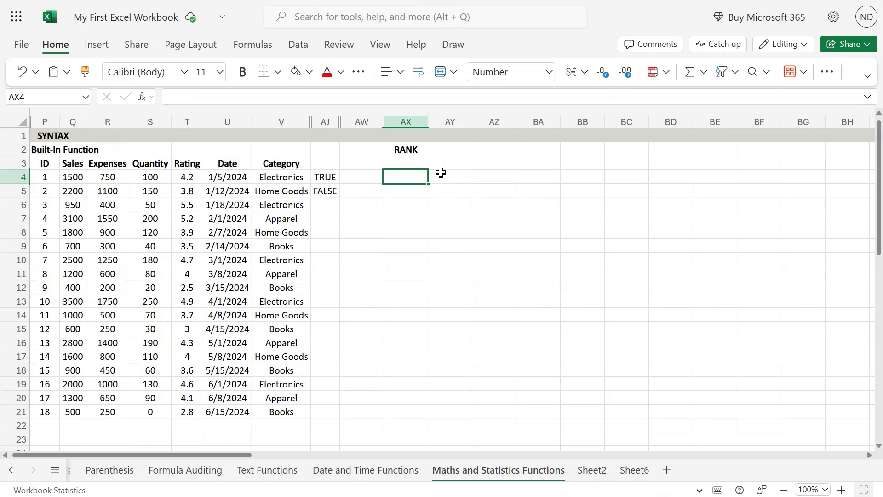
pyautogui.moveTo(234, 13)
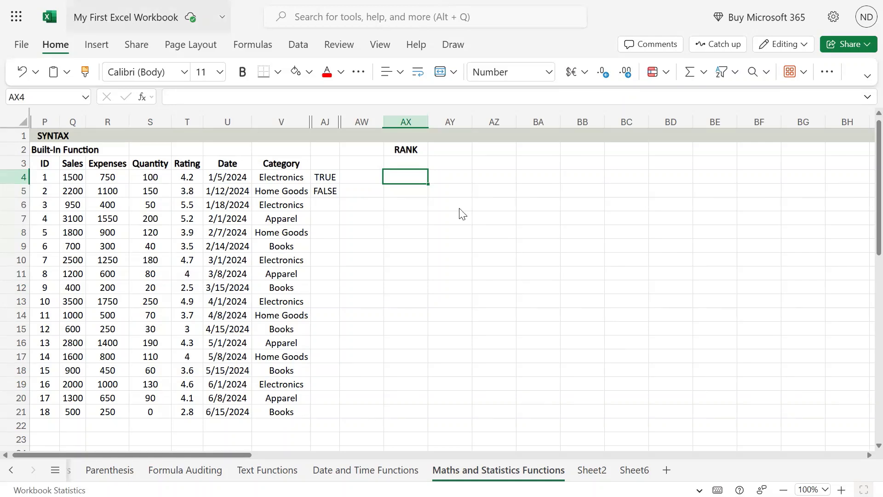
# Enter the syntax note "RANK(number, range, [order asc/desc])" in cell AX1 above the RANK heading
pyautogui.click(407, 134)
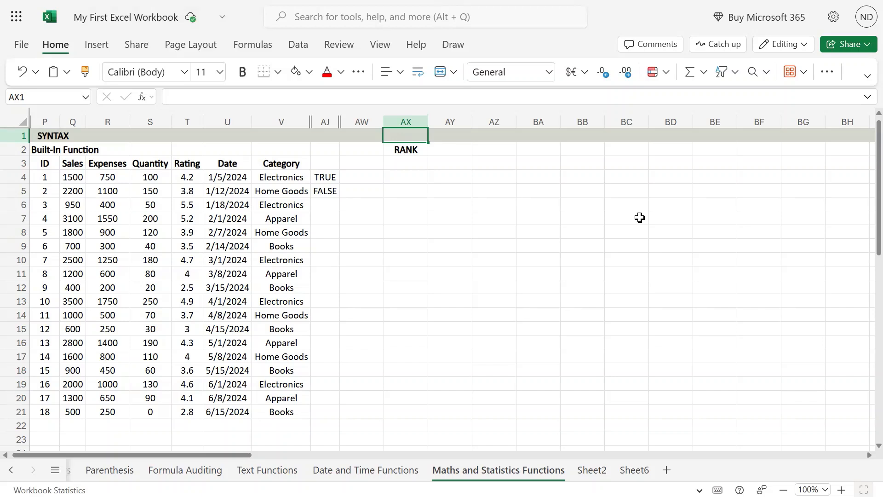
pyautogui.write('rank')
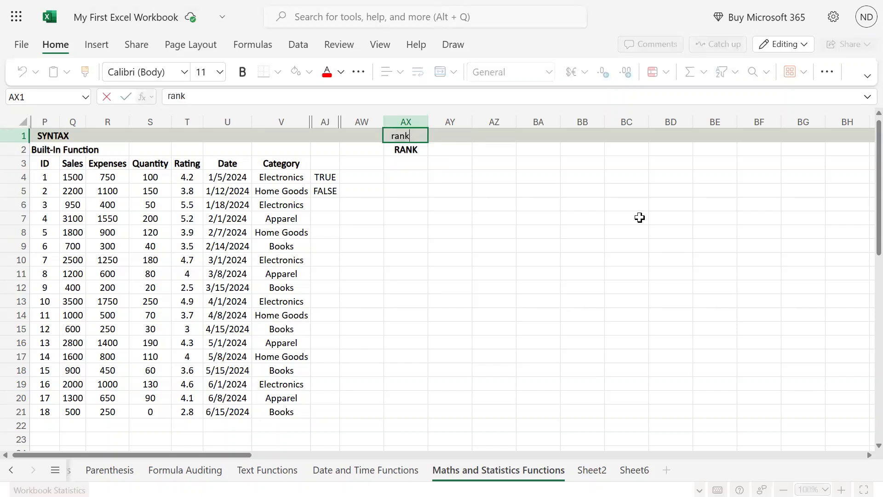
pyautogui.write('==')
pyautogui.press('BackSpace')
pyautogui.press('BackSpace')
pyautogui.press('BackSpace')
pyautogui.press('BackSpace')
pyautogui.press('BackSpace')
pyautogui.press('BackSpace')
pyautogui.write('RANK(n')
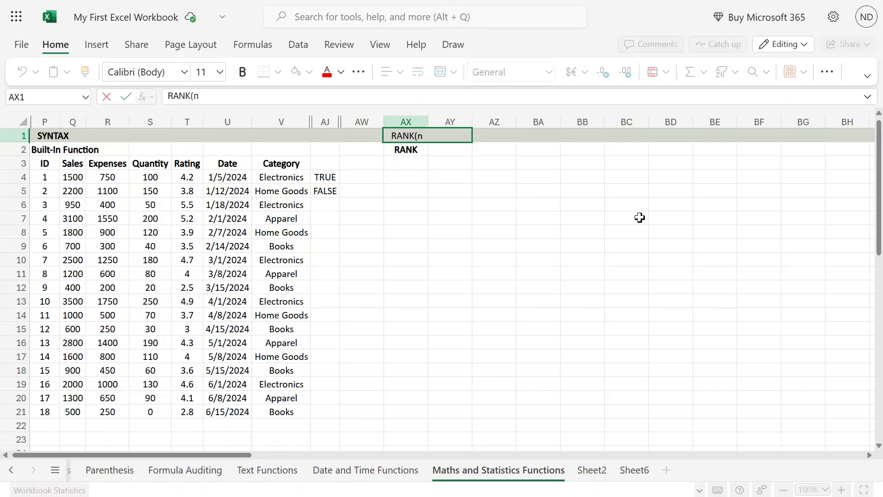
pyautogui.write('m')
pyautogui.press('BackSpace')
pyautogui.write('o')
pyautogui.press('BackSpace')
pyautogui.press('BackSpace')
pyautogui.write('umber, ref,')
pyautogui.press('BackSpace')
pyautogui.write('e')
pyautogui.press('BackSpace')
pyautogui.press('BackSpace')
pyautogui.press('BackSpace')
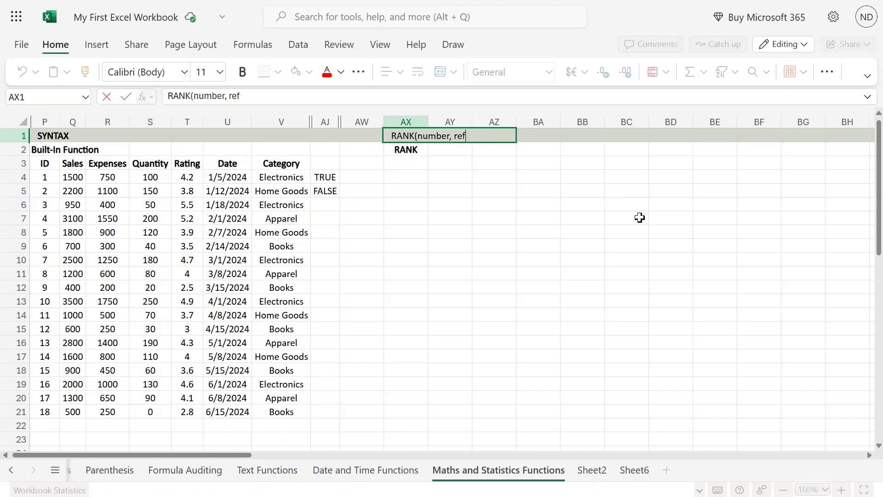
pyautogui.write('ange,')
pyautogui.write('[order')
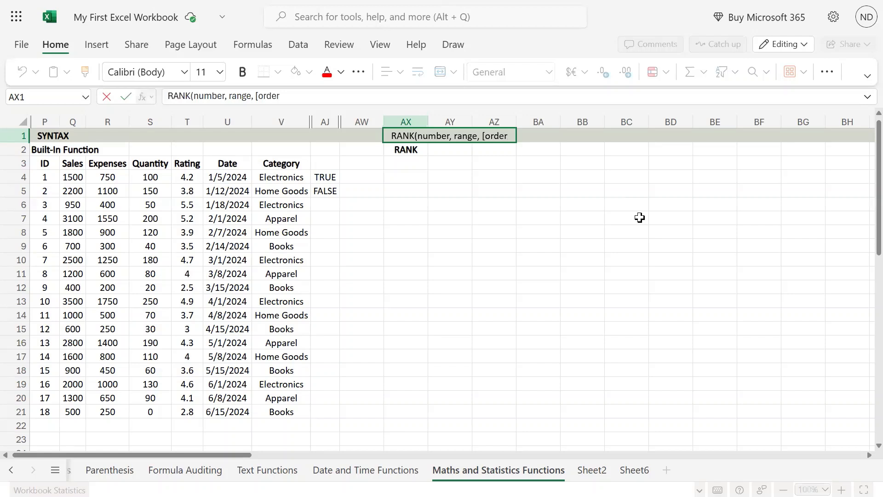
pyautogui.write(' asc/de')
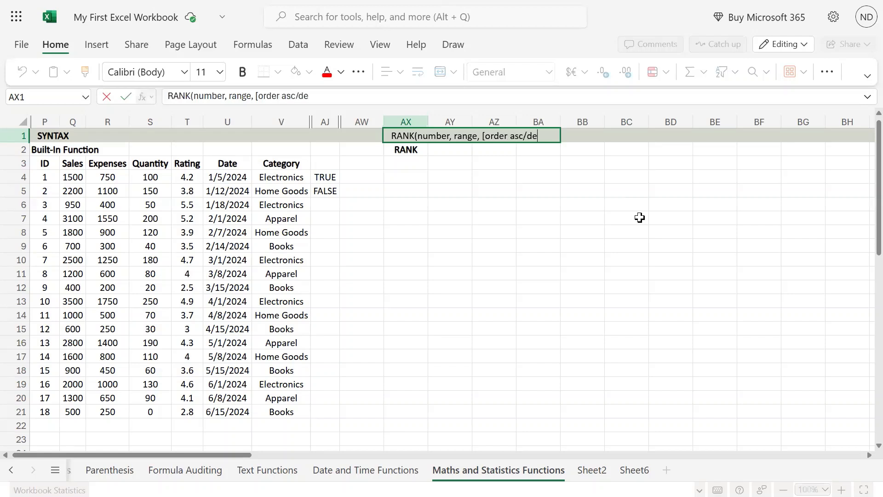
pyautogui.write('sc])')
pyautogui.press('Return')
pyautogui.press('Up')
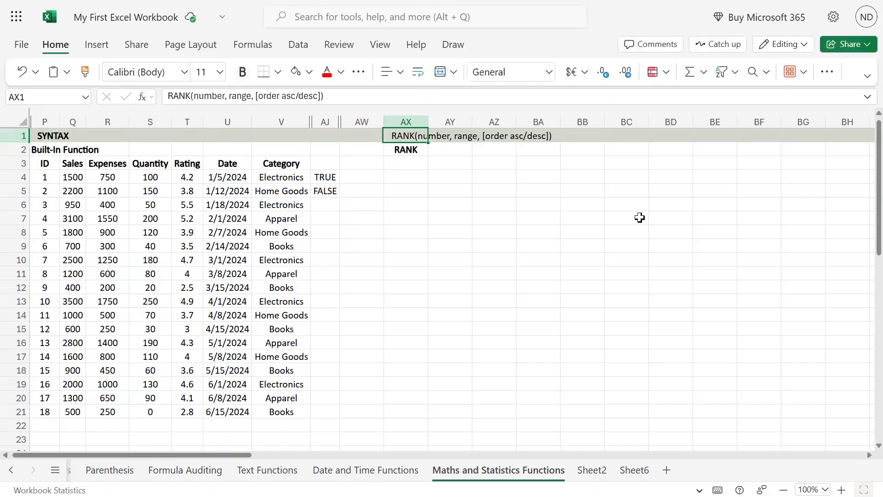
# Review the number, range and order arguments in the AX1 syntax note without changing the text
pyautogui.press('Down')
pyautogui.press('Up')
pyautogui.press('Down')
pyautogui.press('Up')
pyautogui.press('F2')
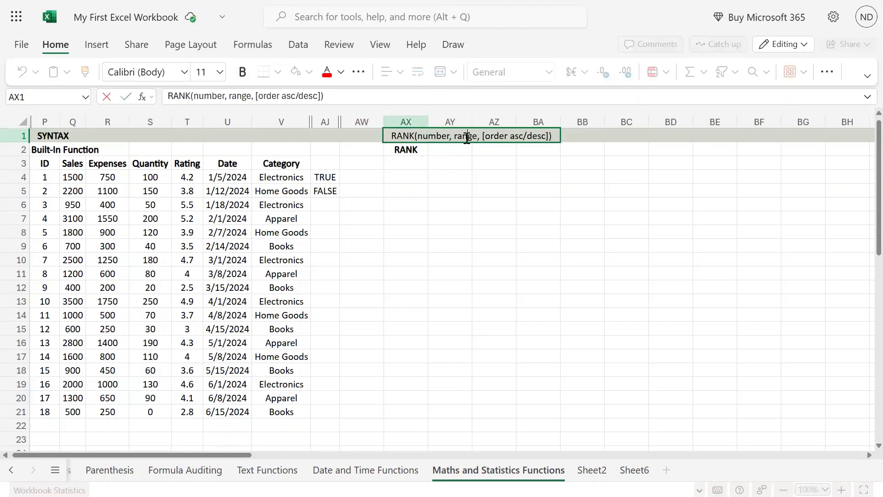
pyautogui.doubleClick(468, 138)
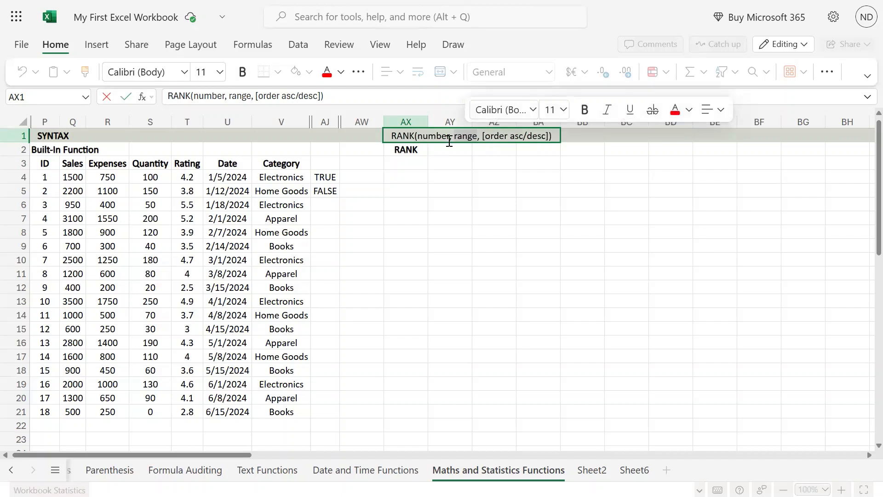
pyautogui.doubleClick(435, 138)
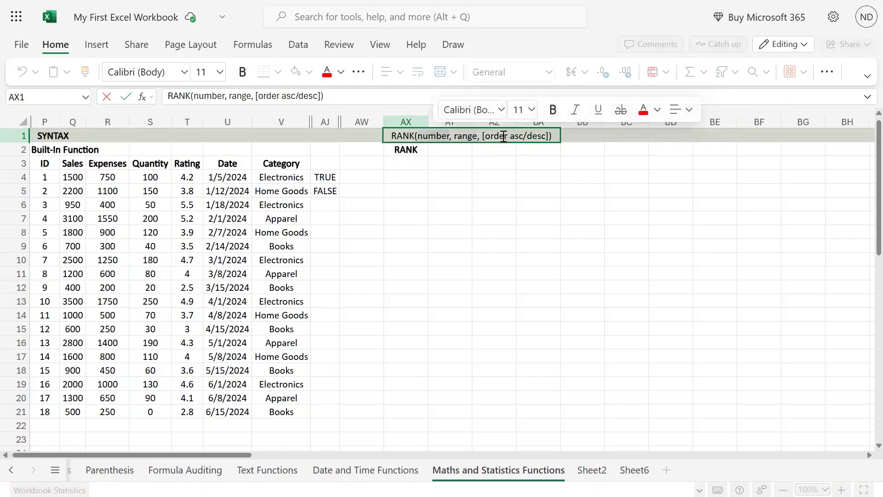
pyautogui.moveTo(490, 136); pyautogui.dragTo(529, 137)
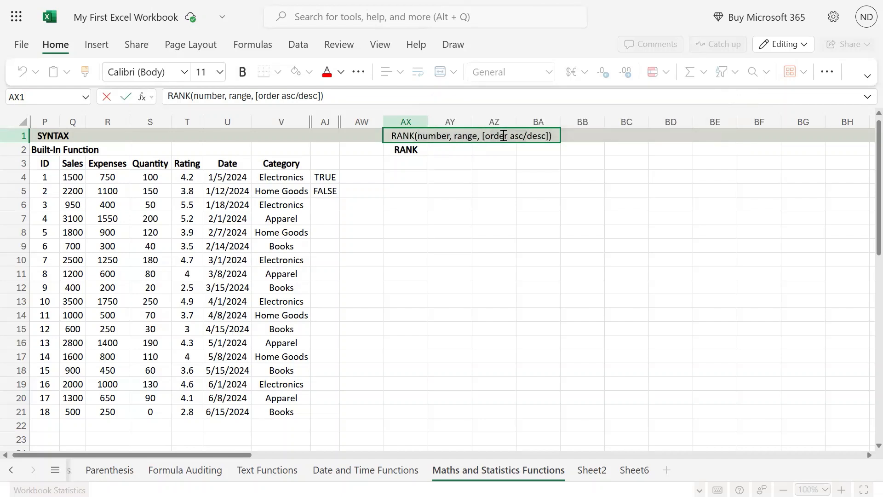
pyautogui.click(461, 137)
pyautogui.doubleClick(460, 136)
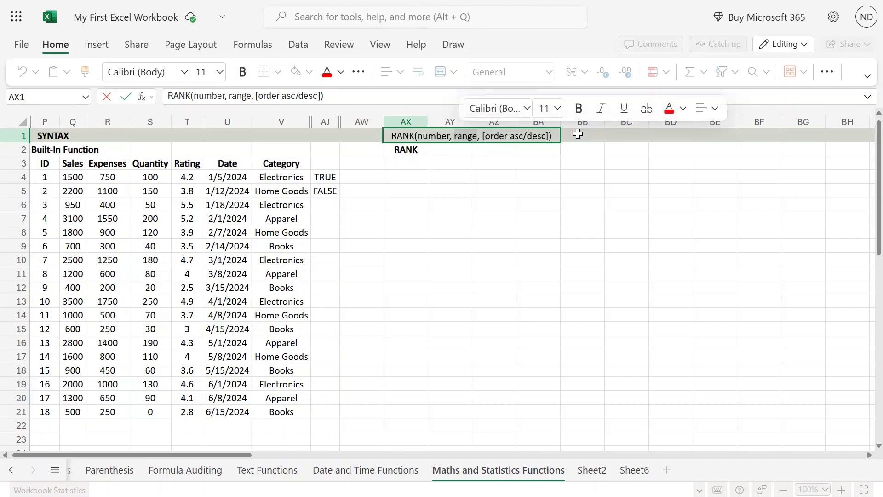
pyautogui.press('Escape')
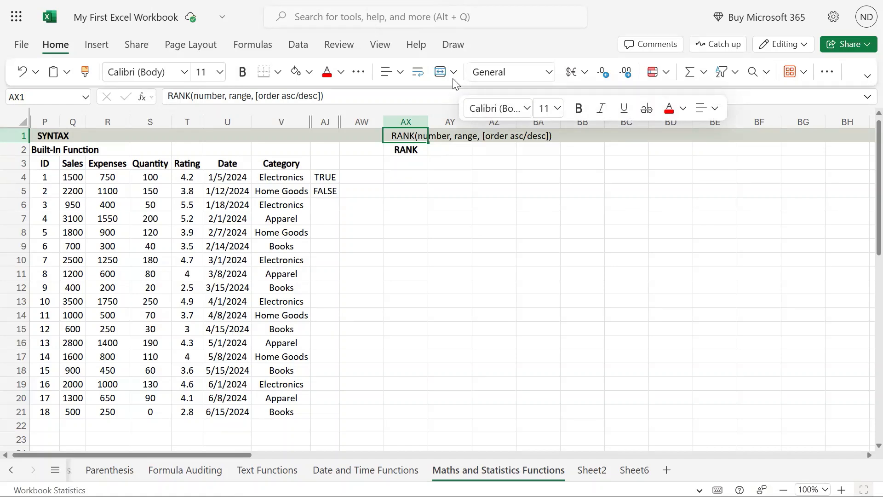
pyautogui.click(362, 179)
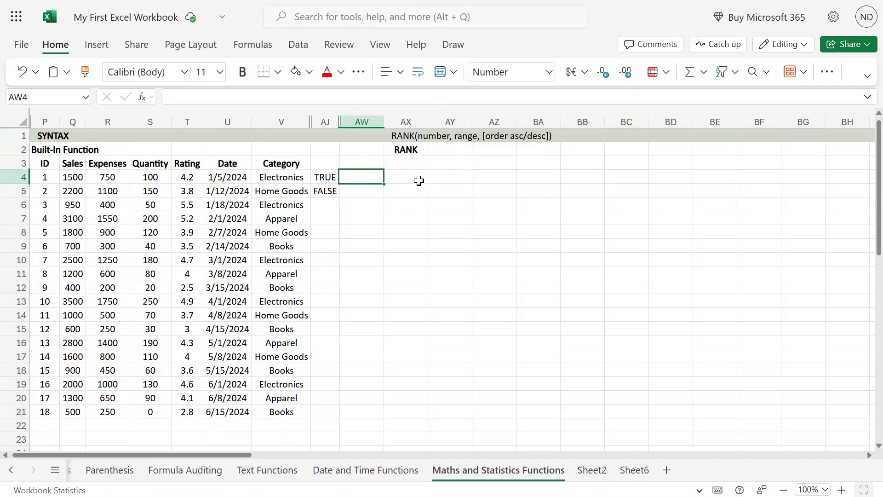
pyautogui.click(420, 181)
pyautogui.write('=')
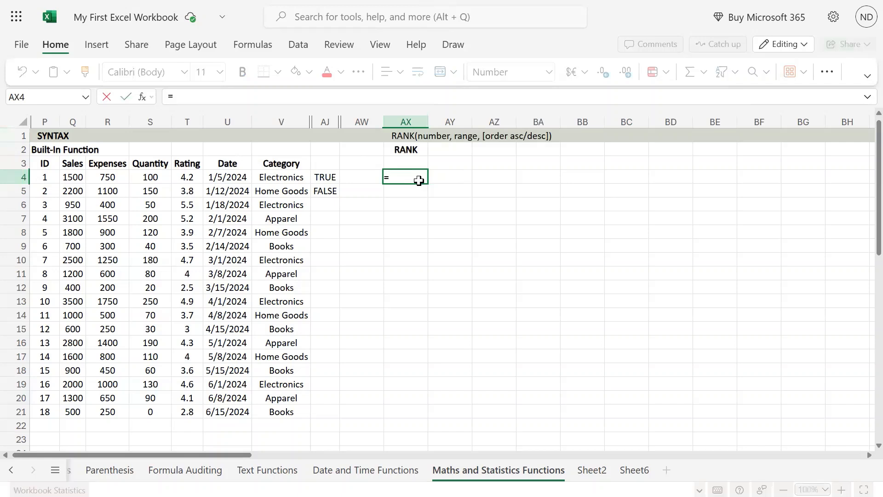
pyautogui.moveTo(115, 177); pyautogui.dragTo(122, 256)
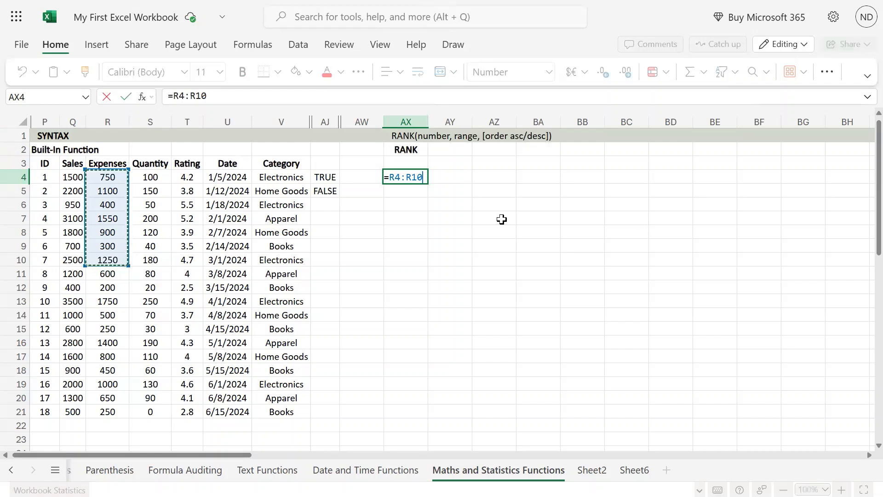
pyautogui.press('Escape')
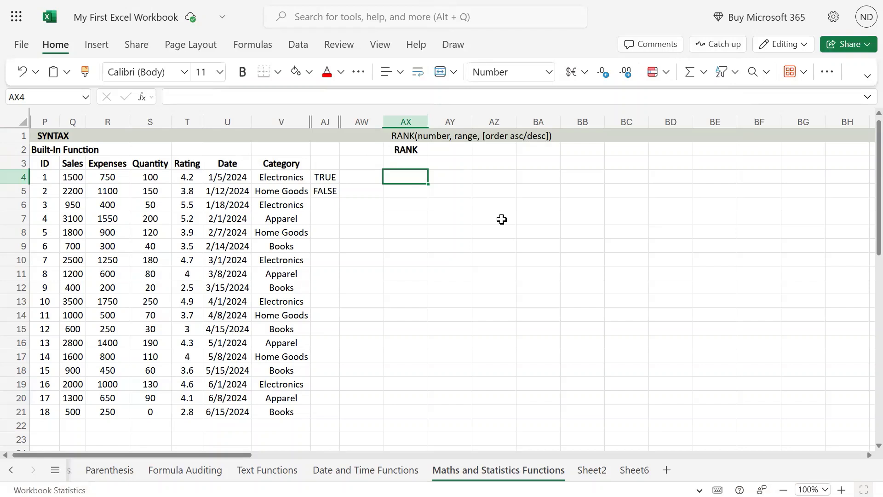
# Enter =RANK(R4,R4:R13) in cell AX4 to rank the first expense within the first ten expenses
pyautogui.write('=rank(')
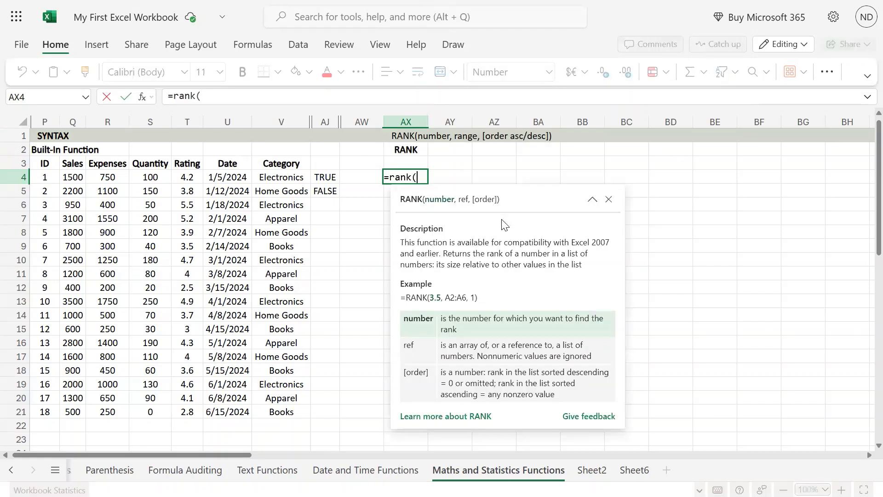
pyautogui.press('Left')
pyautogui.press('Left')
pyautogui.press('Left')
pyautogui.press('Left')
pyautogui.press('Left')
pyautogui.press('Left')
pyautogui.press('Left')
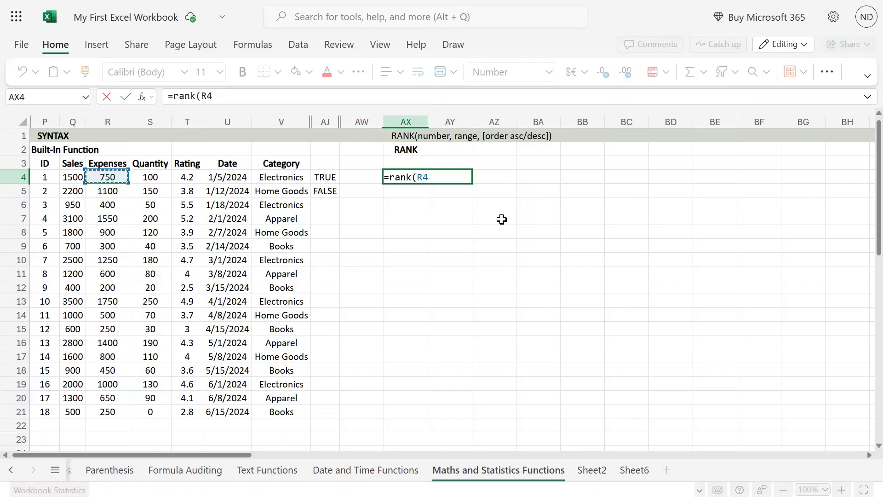
pyautogui.write(',')
pyautogui.press('Left')
pyautogui.press('Left')
pyautogui.press('Left')
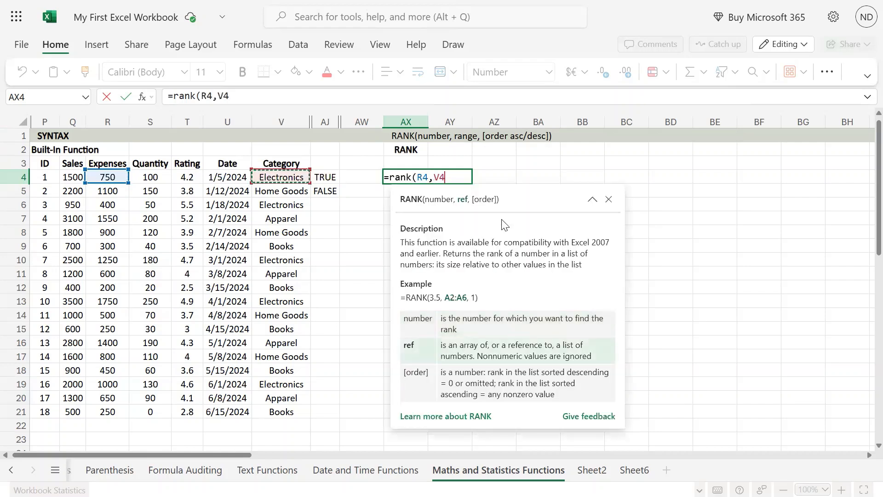
pyautogui.press('Left')
pyautogui.press('Left')
pyautogui.press('Left')
pyautogui.press('Left')
pyautogui.hotkey('shift', 'Down')
pyautogui.hotkey('shift', 'Down')
pyautogui.hotkey('shift', 'Down')
pyautogui.hotkey('shift', 'Down')
pyautogui.hotkey('shift', 'Down')
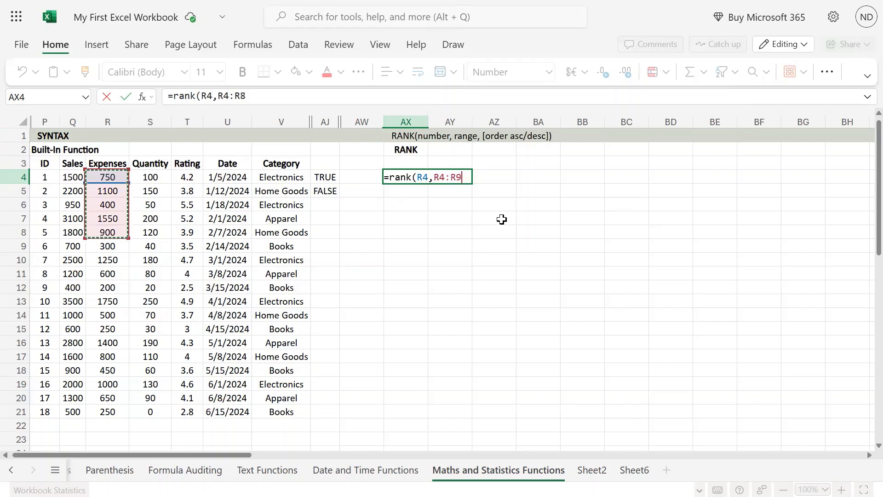
pyautogui.hotkey('shift', 'Down')
pyautogui.hotkey('shift', 'Down')
pyautogui.hotkey('shift', 'Down')
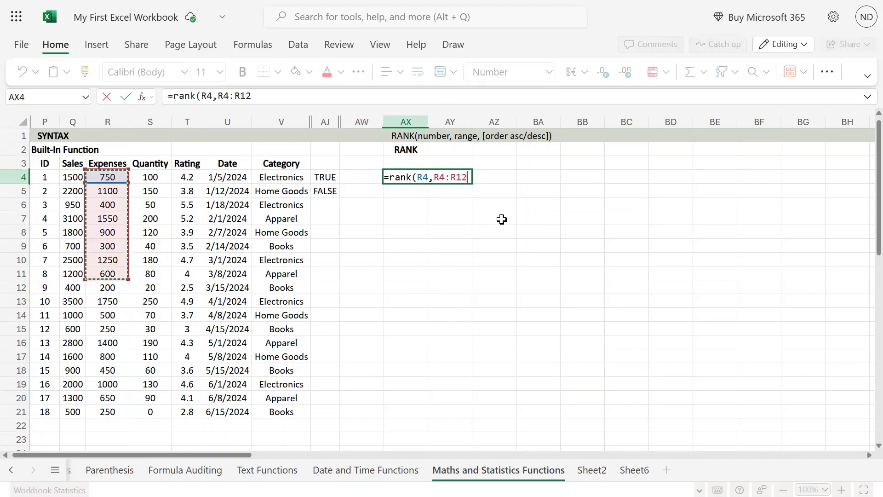
pyautogui.hotkey('shift', 'Down')
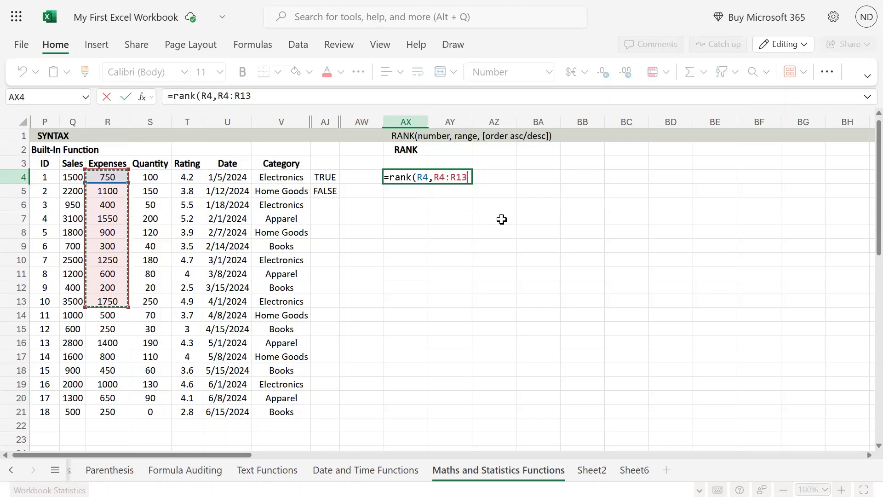
pyautogui.write(')')
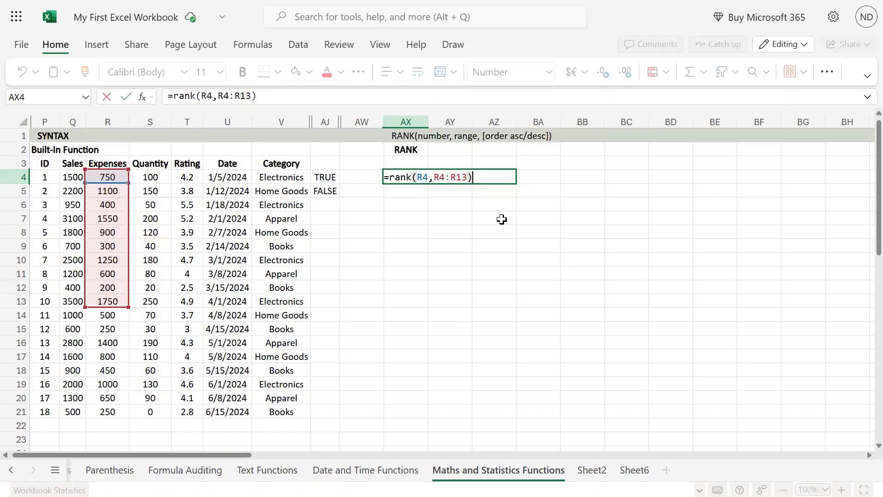
pyautogui.hotkey('ctrl', 'Return')
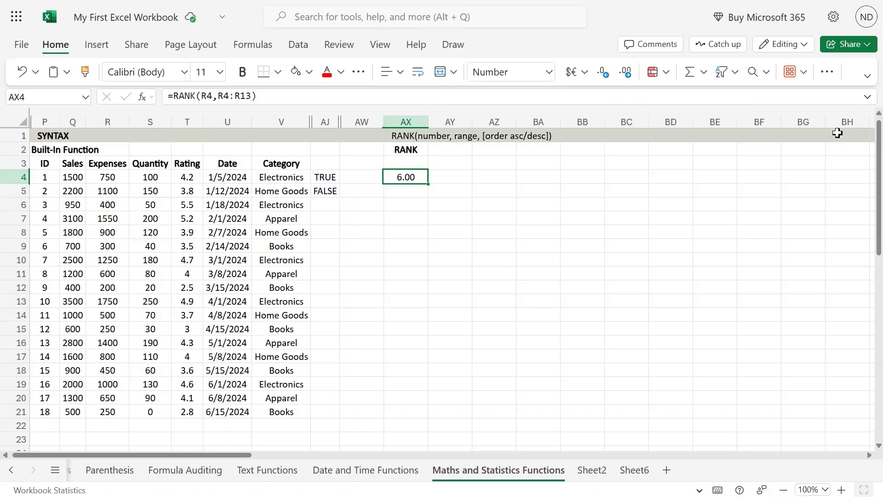
# Make the range in the AX4 formula absolute so it reads =RANK(R4,$R$4:$R$13)
pyautogui.press('F2')
pyautogui.hotkey('shift', 'Left')
pyautogui.hotkey('shift', 'Left')
pyautogui.hotkey('shift', 'Left')
pyautogui.hotkey('shift', 'Left')
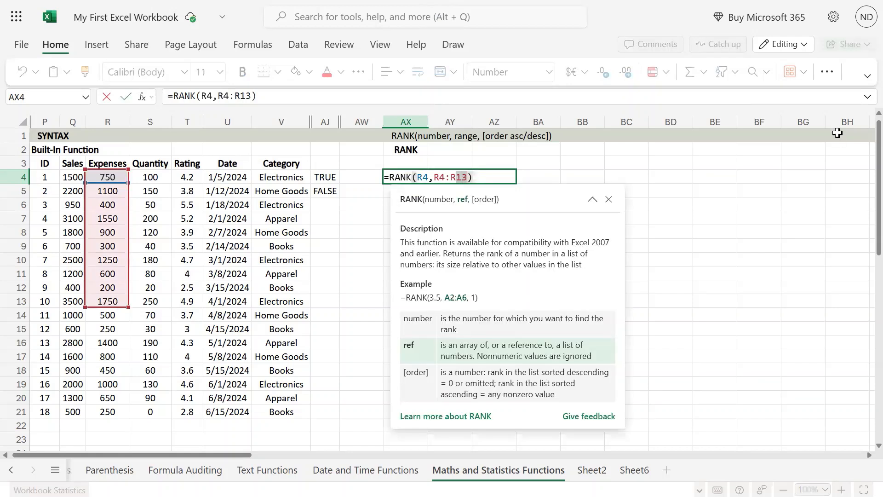
pyautogui.hotkey('shift', 'Left')
pyautogui.hotkey('shift', 'Left')
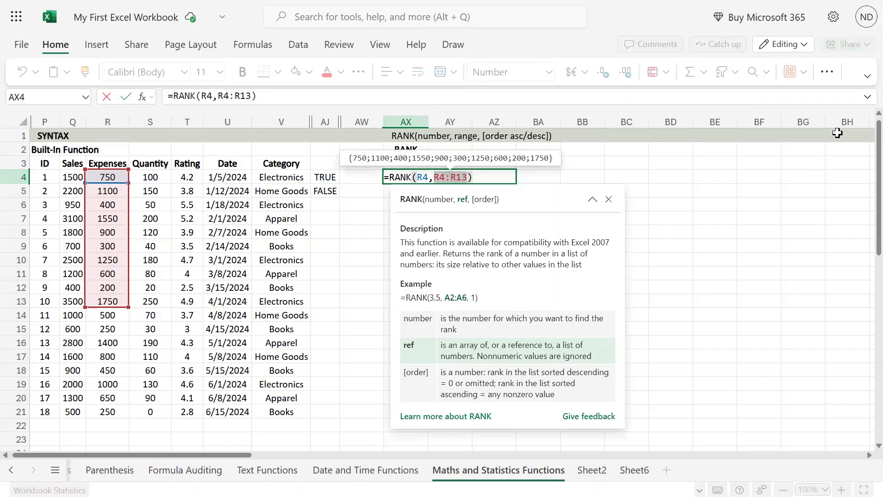
pyautogui.press('F4')
pyautogui.press('Return')
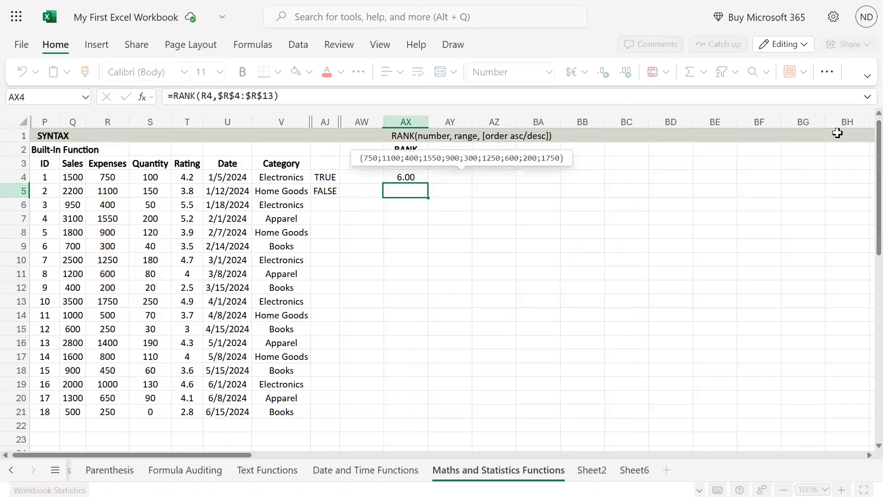
# Copy the RANK formula from AX4 down through AX13 to rank the first ten expenses
pyautogui.press('Up')
pyautogui.hotkey('ctrl', 'c')
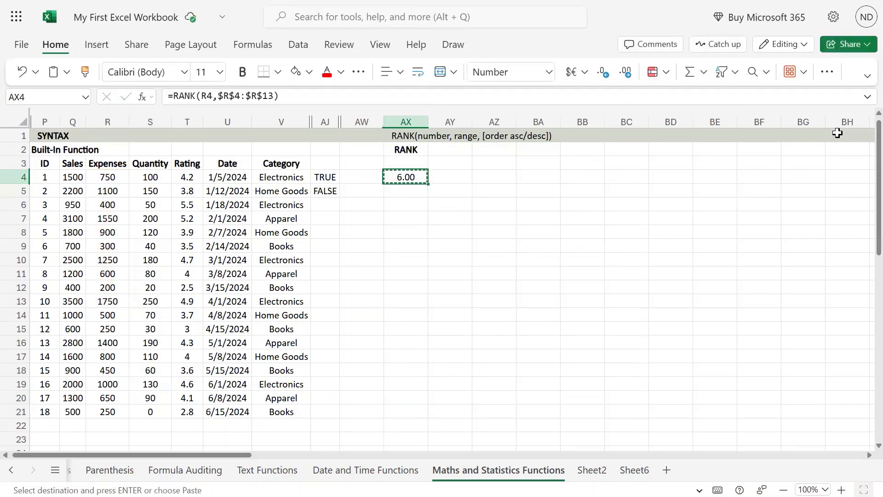
pyautogui.hotkey('shift', 'Down')
pyautogui.hotkey('shift', 'Down')
pyautogui.hotkey('shift', 'Down')
pyautogui.hotkey('shift', 'Down')
pyautogui.hotkey('shift', 'Down')
pyautogui.hotkey('shift', 'Down')
pyautogui.hotkey('shift', 'Down')
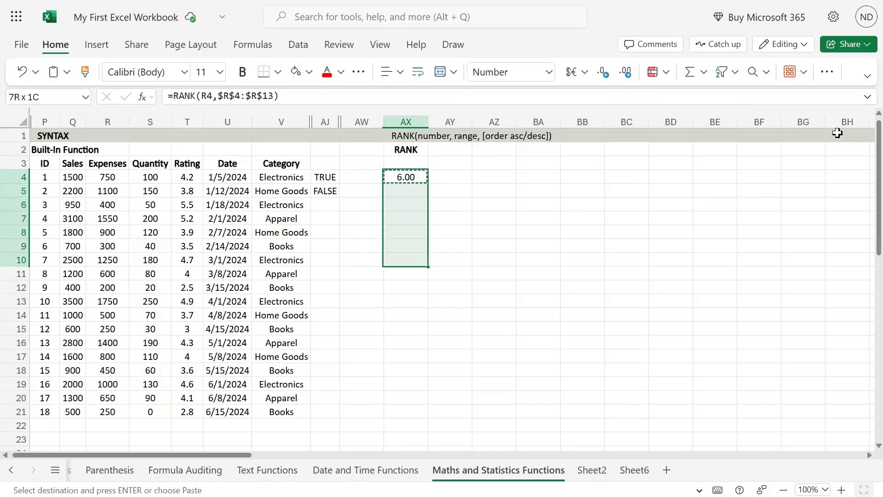
pyautogui.hotkey('shift', 'Down')
pyautogui.hotkey('shift', 'Down')
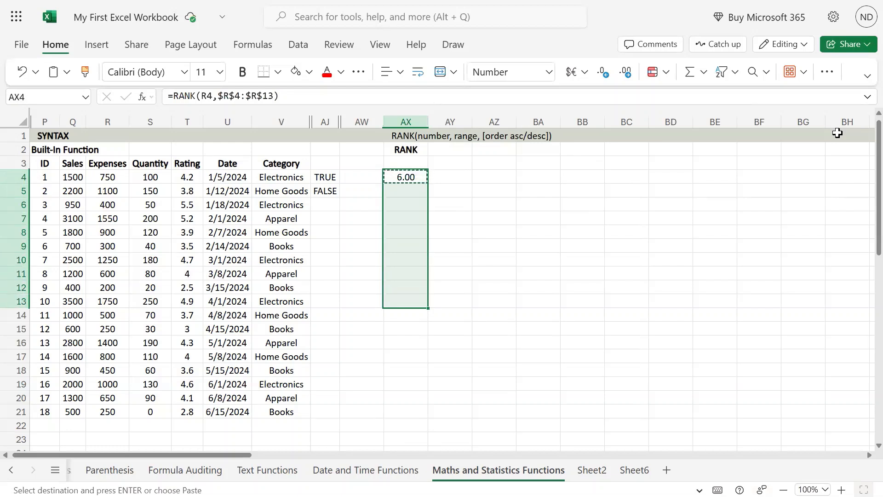
pyautogui.hotkey('ctrl', 'v')
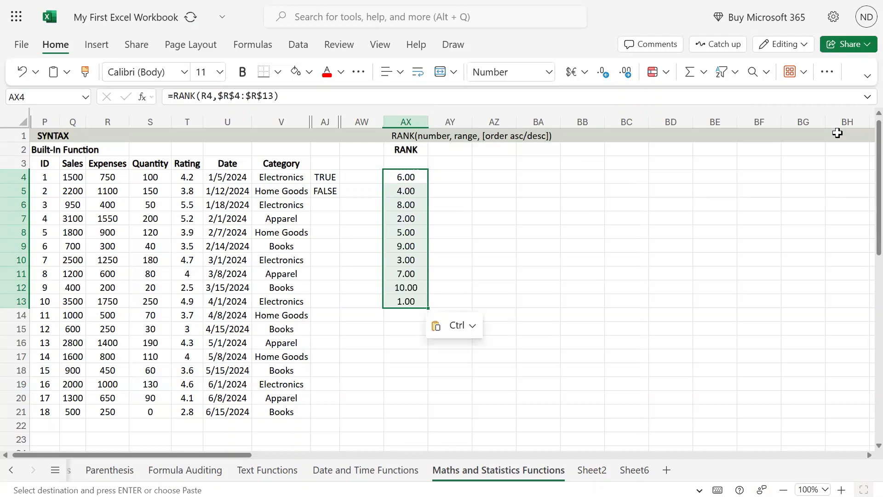
# Review the ranks down column AX from row 4 to row 13
pyautogui.press('Up')
pyautogui.press('Down')
pyautogui.press('Down')
pyautogui.press('Down')
pyautogui.press('Down')
pyautogui.press('Down')
pyautogui.press('Down')
pyautogui.press('Down')
pyautogui.press('Down')
pyautogui.press('Down')
pyautogui.press('Down')
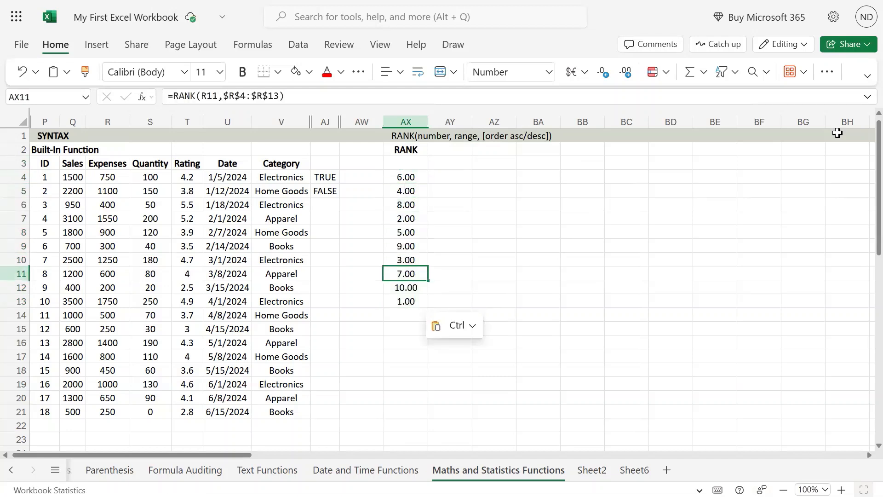
# Compare the rank in AX13 with the values for ID 10 in row 13, especially its expense
pyautogui.press('Left')
pyautogui.press('Left')
pyautogui.press('Left')
pyautogui.press('Left')
pyautogui.press('Left')
pyautogui.press('Left')
pyautogui.press('Left')
pyautogui.press('Left')
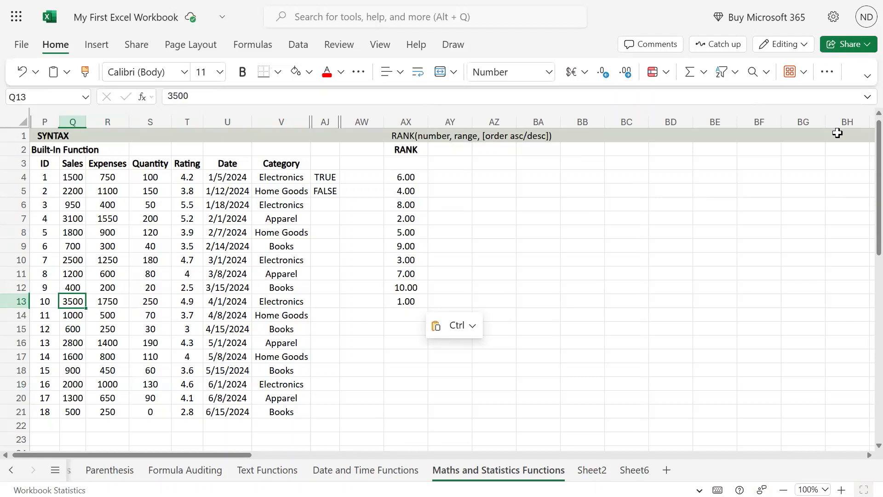
pyautogui.press('Left')
pyautogui.press('Right')
pyautogui.press('Right')
pyautogui.press('Left')
pyautogui.press('Left')
pyautogui.press('Right')
pyautogui.press('Right')
pyautogui.press('Left')
pyautogui.press('Left')
pyautogui.press('Right')
pyautogui.press('Right')
pyautogui.press('Right')
pyautogui.press('Right')
pyautogui.press('Right')
pyautogui.press('Right')
pyautogui.press('Right')
pyautogui.press('Right')
pyautogui.press('Right')
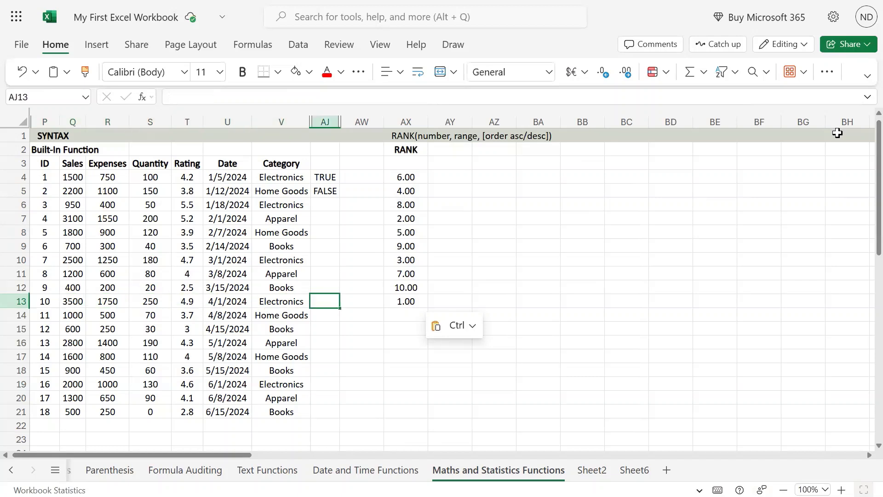
# Compare the rank in AX7 with the expense for ID 4 in row 7
pyautogui.press('Up')
pyautogui.press('Up')
pyautogui.press('Up')
pyautogui.press('Up')
pyautogui.press('Up')
pyautogui.press('Up')
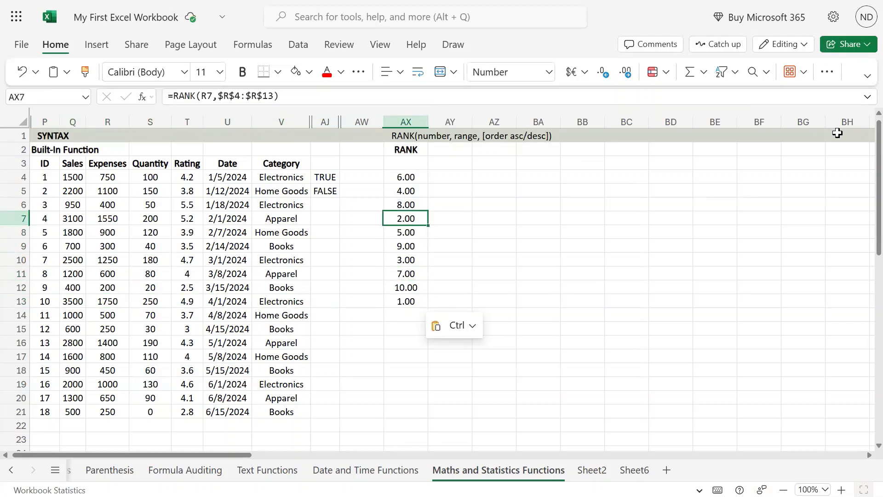
pyautogui.press('Left')
pyautogui.press('Left')
pyautogui.press('Left')
pyautogui.press('Left')
pyautogui.press('Left')
pyautogui.press('Left')
pyautogui.press('Left')
pyautogui.press('Left')
pyautogui.press('Left')
pyautogui.press('Right')
pyautogui.press('Right')
pyautogui.press('Right')
pyautogui.press('Right')
pyautogui.press('Right')
pyautogui.press('Right')
pyautogui.press('Right')
pyautogui.press('Right')
pyautogui.press('Right')
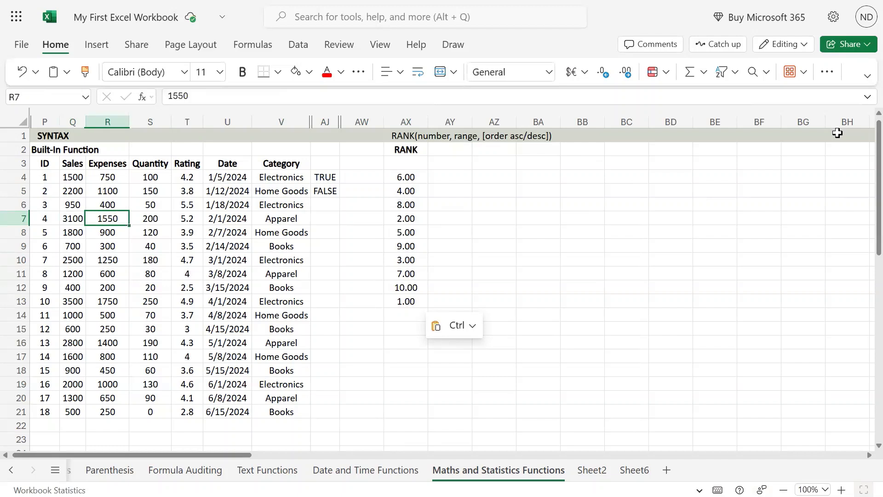
# Compare the rank in AX10 with the expense for ID 7 in row 10
pyautogui.press('Down')
pyautogui.press('Down')
pyautogui.press('Down')
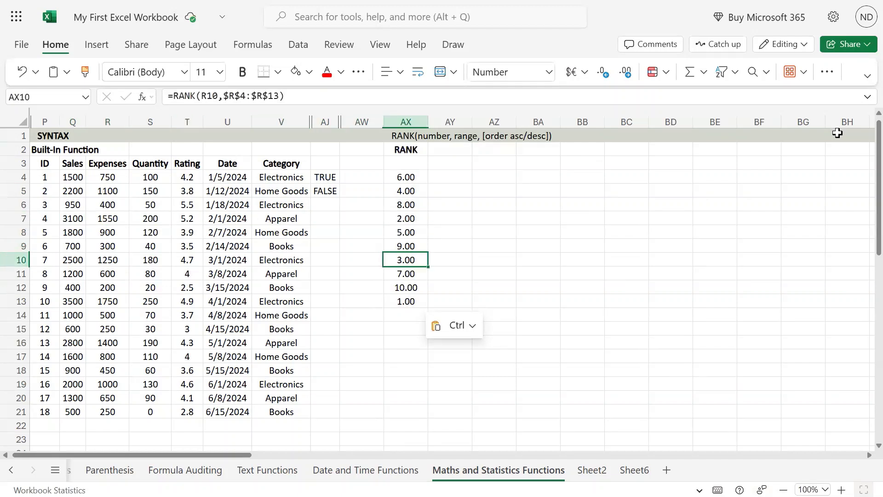
pyautogui.press('Left')
pyautogui.press('Left')
pyautogui.press('Left')
pyautogui.press('Left')
pyautogui.press('Left')
pyautogui.press('Left')
pyautogui.press('Left')
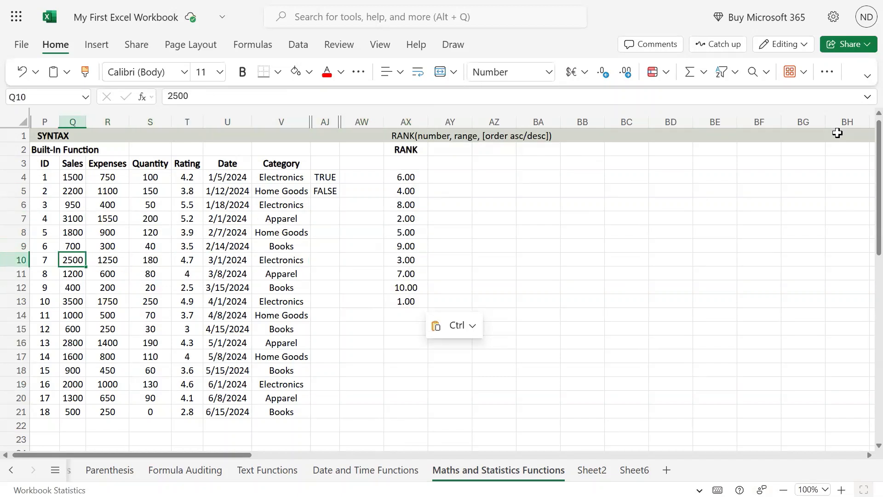
pyautogui.press('Right')
pyautogui.press('Right')
pyautogui.press('Right')
pyautogui.press('Right')
pyautogui.press('Right')
pyautogui.press('Right')
pyautogui.press('Right')
pyautogui.press('Right')
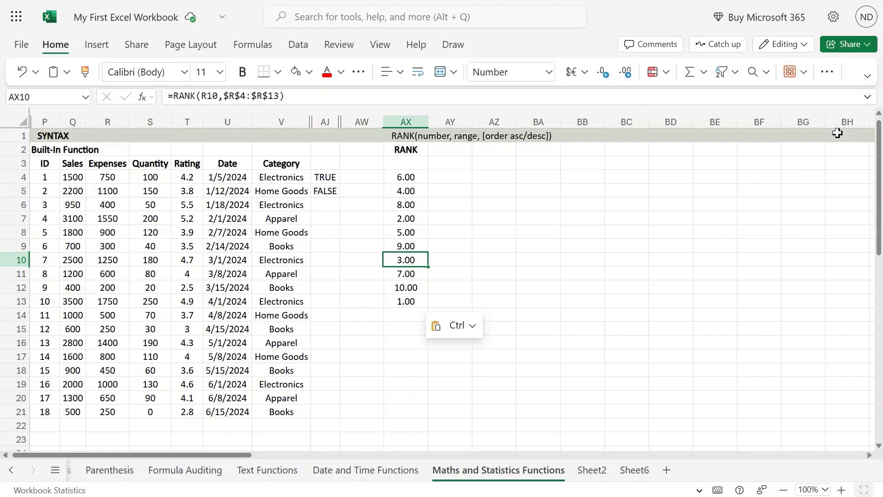
# Check both ends of the rank column, and compare the rank in AX4 with the expense in R4
pyautogui.hotkey('ctrl', 'Down')
pyautogui.hotkey('ctrl', 'Up')
pyautogui.hotkey('ctrl', 'Down')
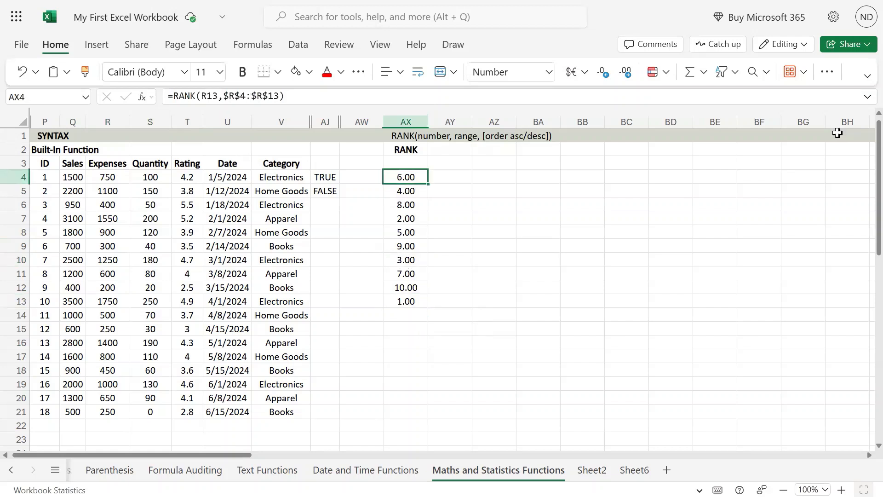
pyautogui.hotkey('ctrl', 'Up')
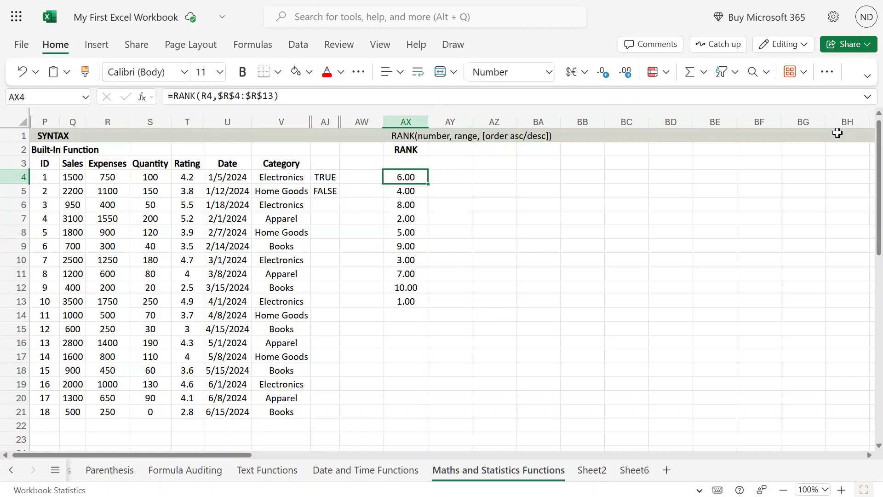
pyautogui.press('Left')
pyautogui.press('Left')
pyautogui.press('Left')
pyautogui.press('Left')
pyautogui.press('Left')
pyautogui.press('Left')
pyautogui.press('Left')
pyautogui.press('Left')
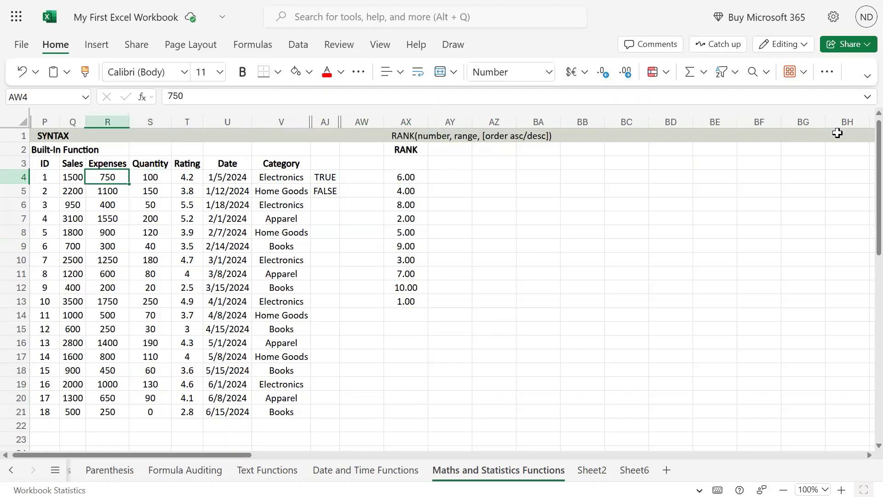
pyautogui.press('Right')
pyautogui.press('Right')
pyautogui.press('Right')
pyautogui.press('Right')
pyautogui.press('Right')
pyautogui.press('Right')
pyautogui.press('Right')
pyautogui.press('Right')
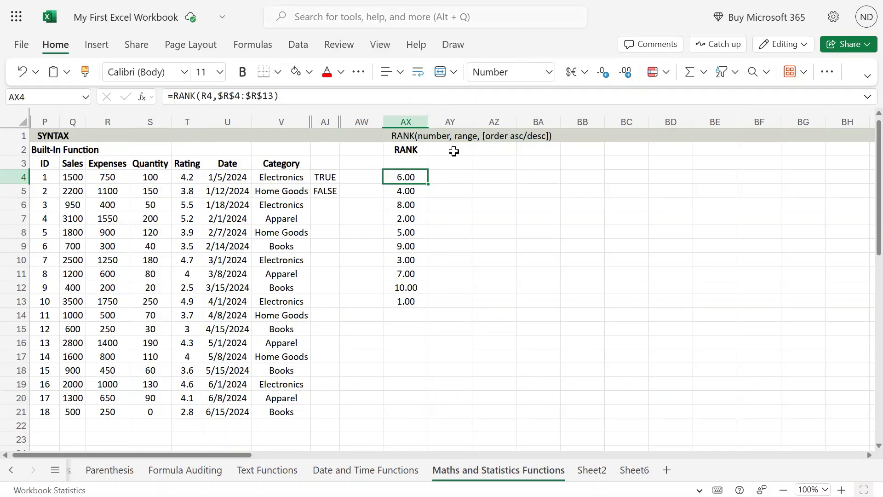
# Add the ascending order argument to the AX4 formula, giving =RANK(R4,$R$4:$R$13, 1)
pyautogui.doubleClick(407, 174)
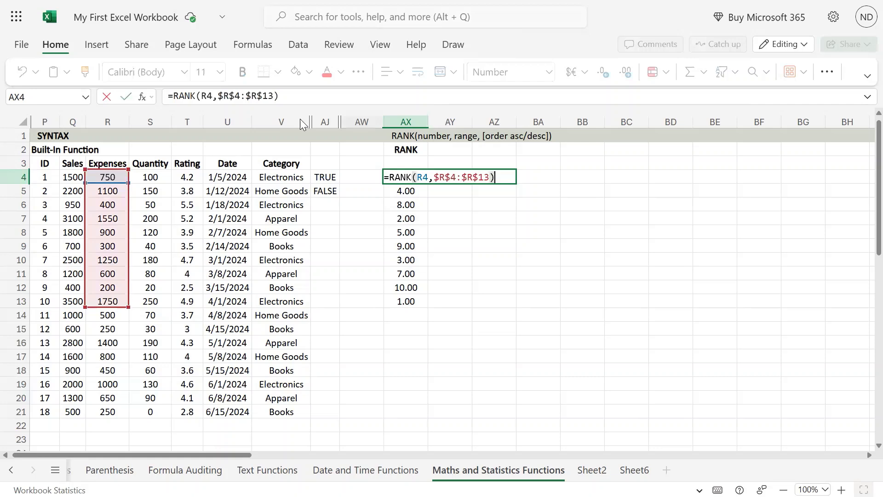
pyautogui.click(275, 98)
pyautogui.write(',')
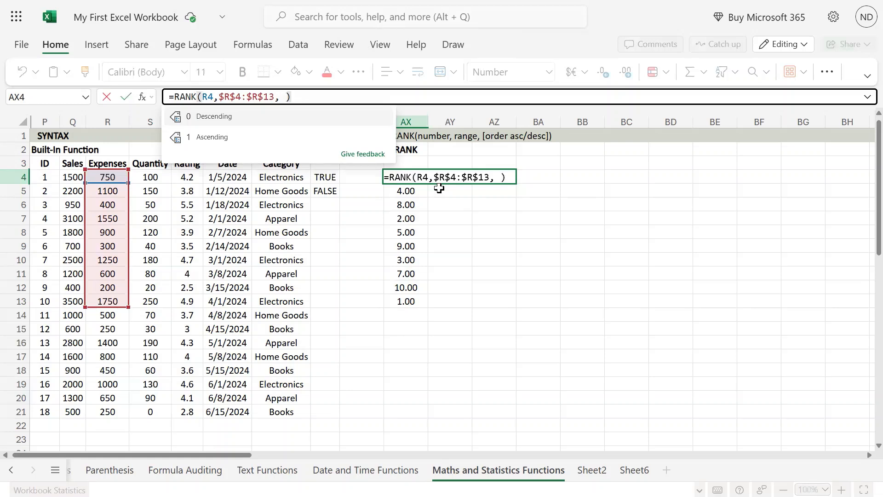
pyautogui.write('1')
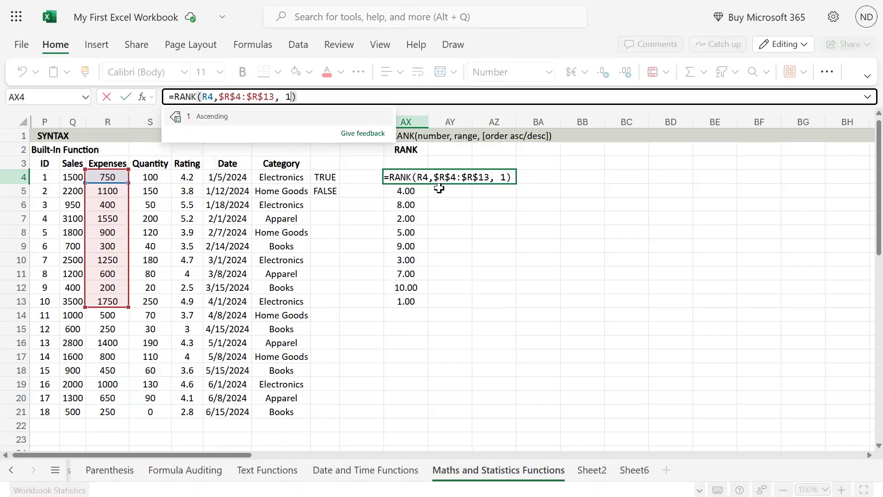
pyautogui.write('))')
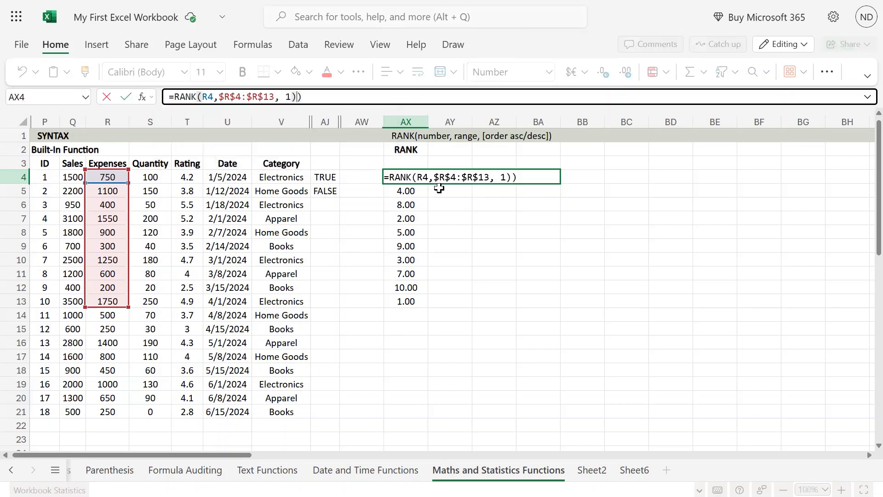
pyautogui.press('BackSpace')
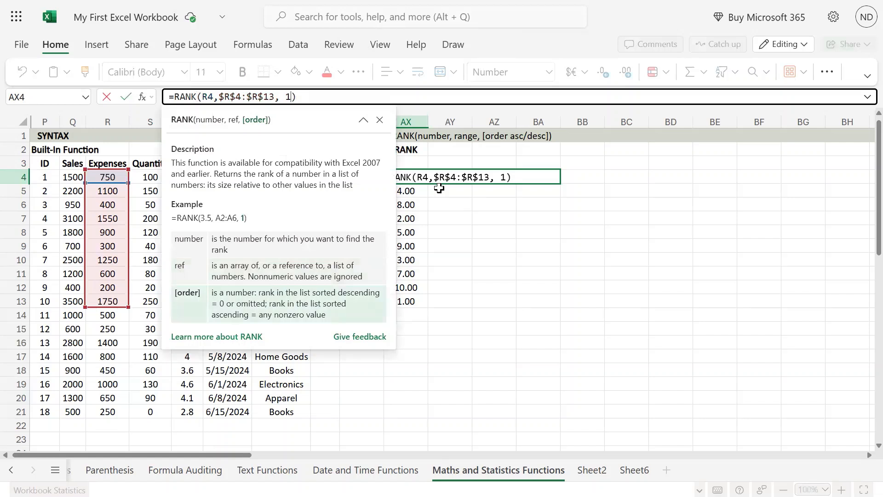
pyautogui.press('Return')
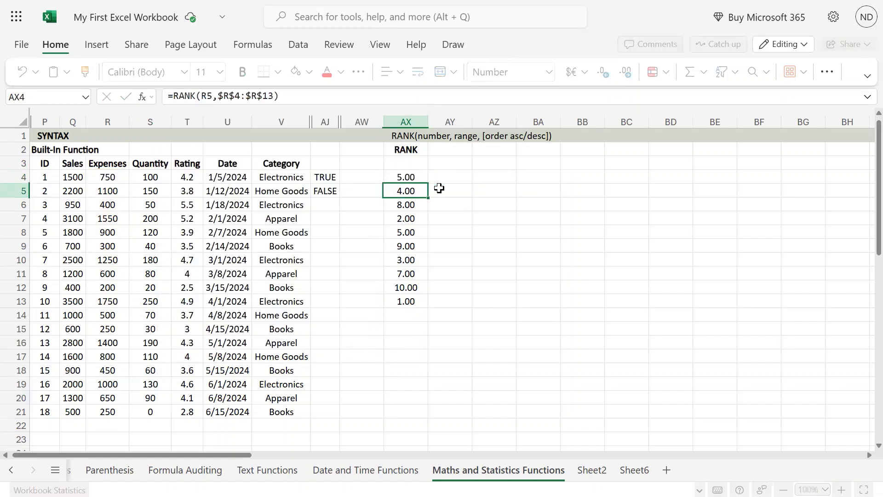
# Copy the ascending RANK formula from AX4 over the existing ranks down to AX13
pyautogui.press('Up')
pyautogui.hotkey('ctrl', 'c')
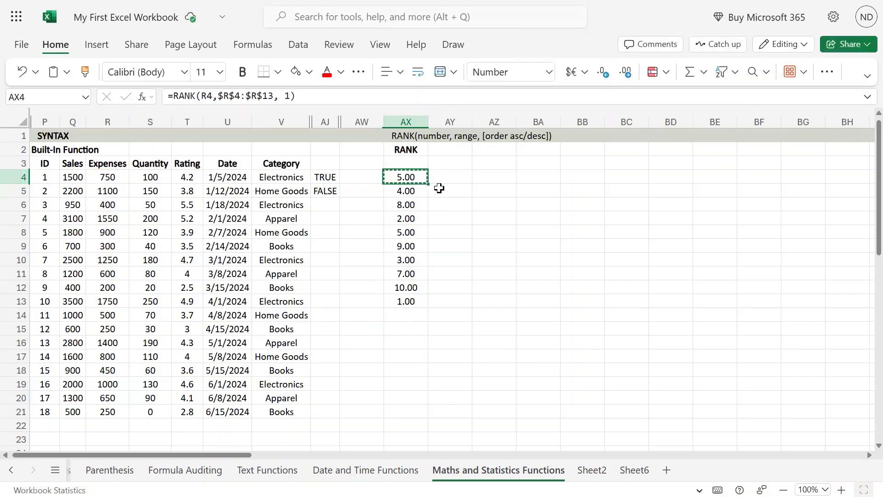
pyautogui.hotkey('ctrl', 'shift', 'Down')
pyautogui.hotkey('ctrl', 'v')
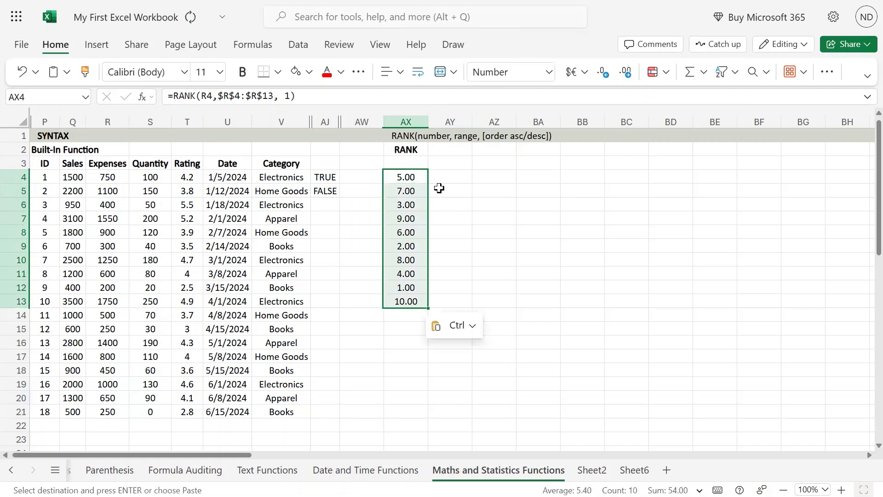
# Compare the ascending rank in AX12 with the values for ID 9 in row 12
pyautogui.press('Down')
pyautogui.press('Down')
pyautogui.press('Down')
pyautogui.press('Down')
pyautogui.press('Down')
pyautogui.press('Down')
pyautogui.press('Down')
pyautogui.press('Down')
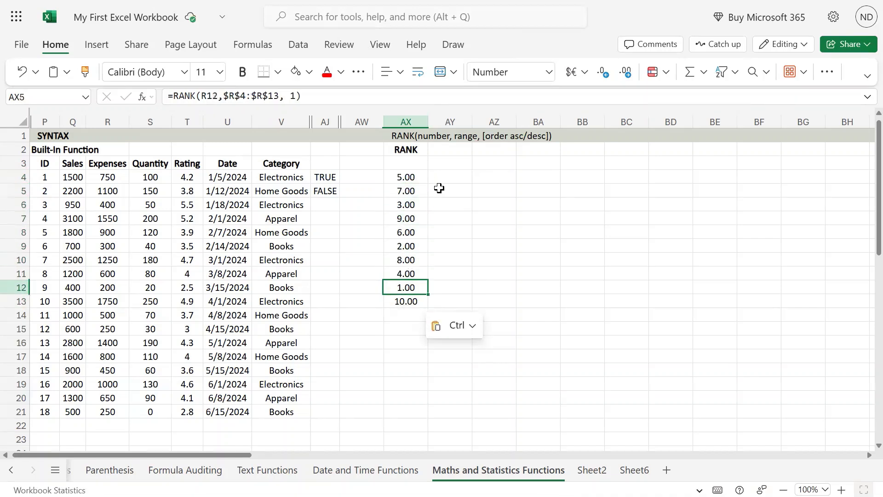
pyautogui.press('Down')
pyautogui.press('Up')
pyautogui.press('Left')
pyautogui.press('Left')
pyautogui.press('Left')
pyautogui.press('Left')
pyautogui.press('Left')
pyautogui.press('Left')
pyautogui.press('Left')
pyautogui.press('Left')
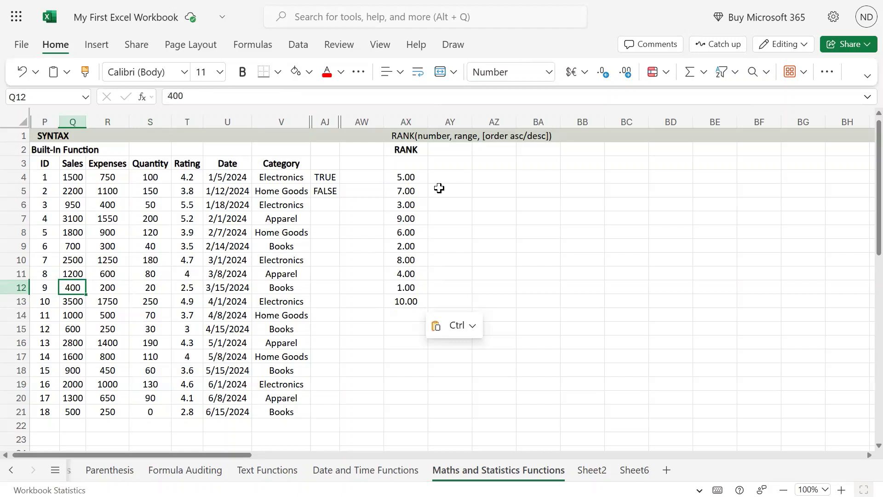
# Compare the ascending rank in AX9 with the expense for ID 6 in R9
pyautogui.press('Right')
pyautogui.press('Right')
pyautogui.press('Right')
pyautogui.press('Right')
pyautogui.press('Up')
pyautogui.press('Up')
pyautogui.press('Right')
pyautogui.press('Right')
pyautogui.press('Up')
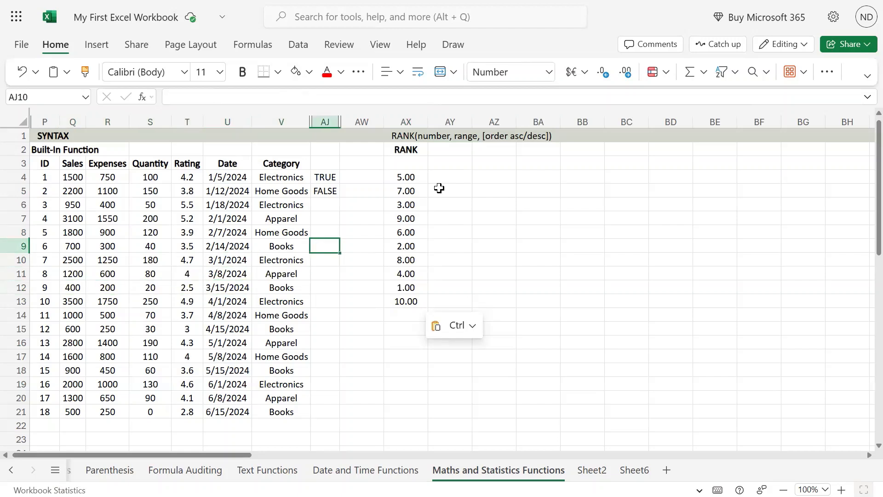
pyautogui.press('Right')
pyautogui.press('Left')
pyautogui.press('Left')
pyautogui.press('Left')
pyautogui.press('Left')
pyautogui.press('Left')
pyautogui.press('Left')
pyautogui.press('Left')
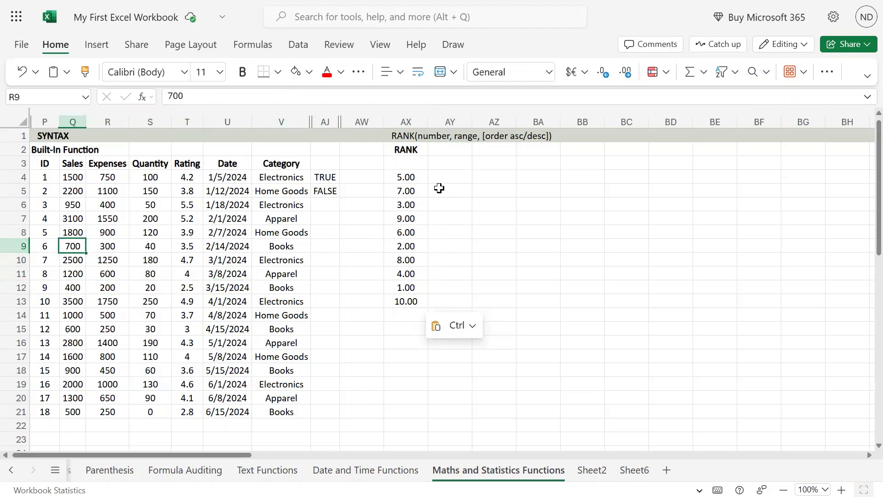
pyautogui.press('Right')
pyautogui.press('Right')
pyautogui.press('Right')
pyautogui.press('Right')
pyautogui.press('Right')
pyautogui.press('Right')
pyautogui.press('Right')
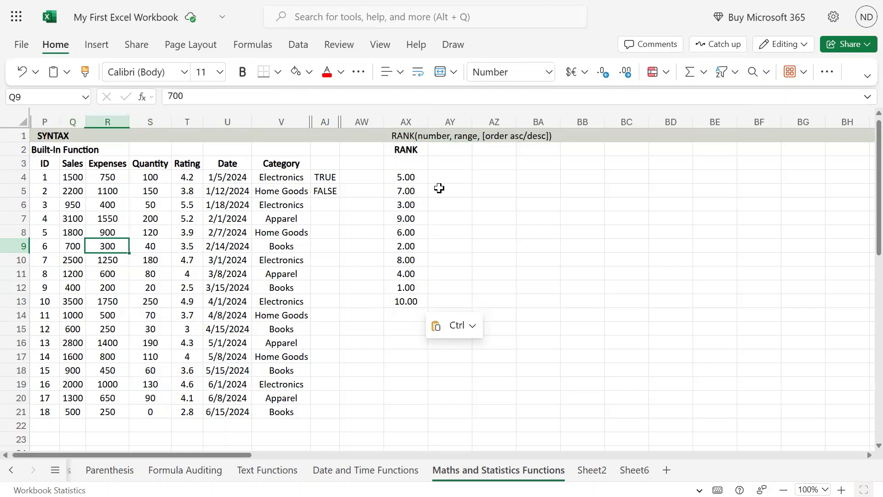
pyautogui.press('Right')
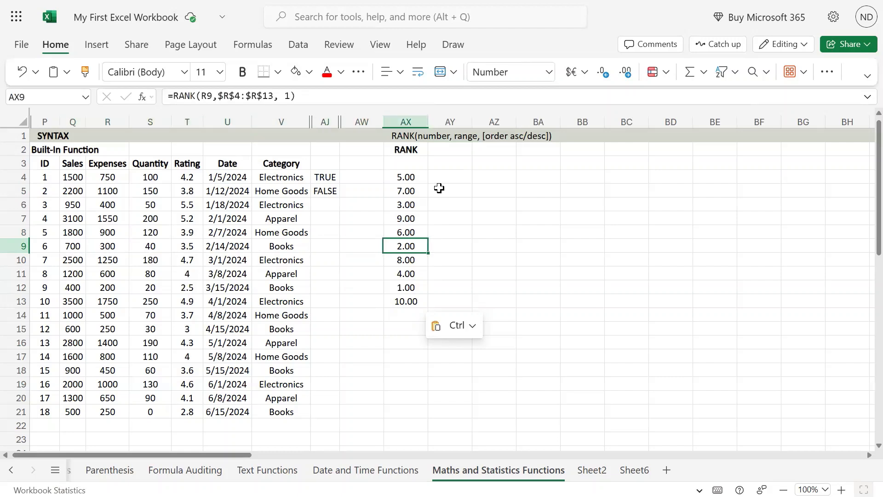
# Change the order argument of the AX4 formula to 0 for descending, giving =RANK(R4,$R$4:$R$13, 0)
pyautogui.hotkey('ctrl', 'Up')
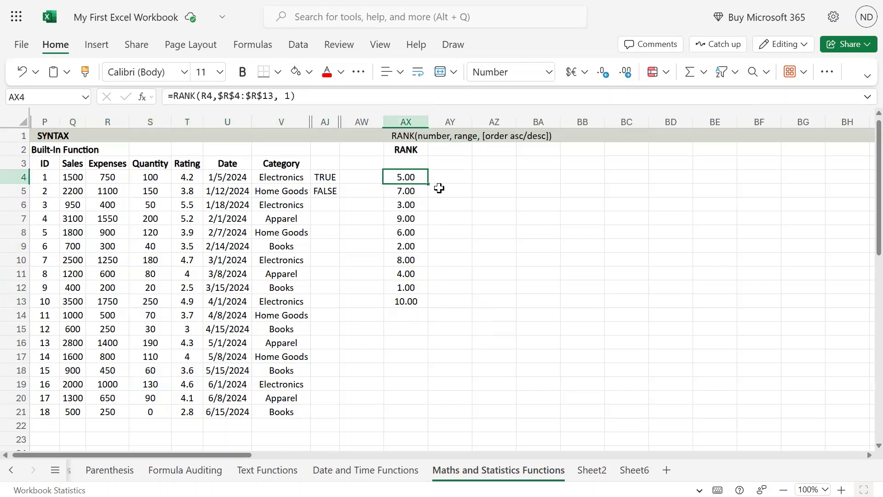
pyautogui.press('F1')
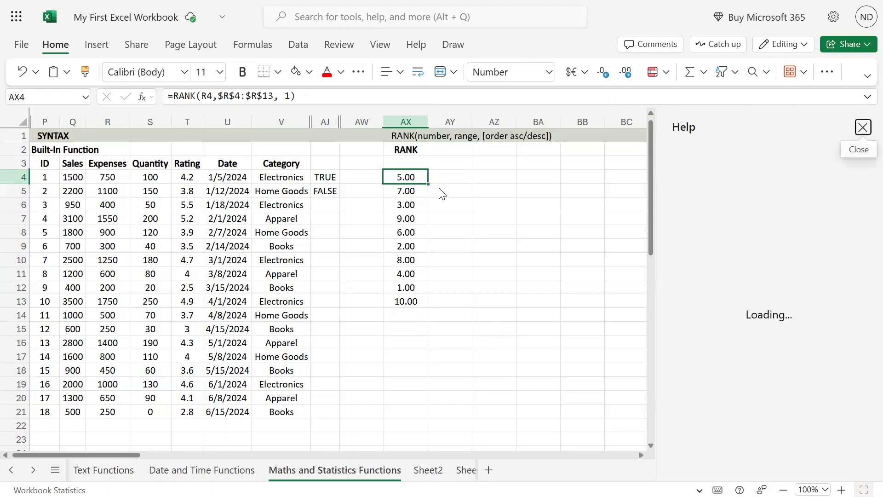
pyautogui.click(863, 127)
pyautogui.press('F2')
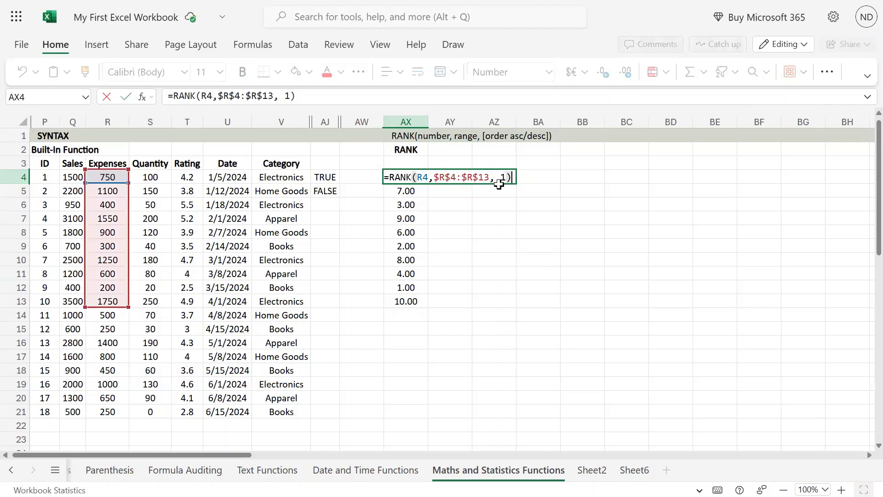
pyautogui.click(506, 177)
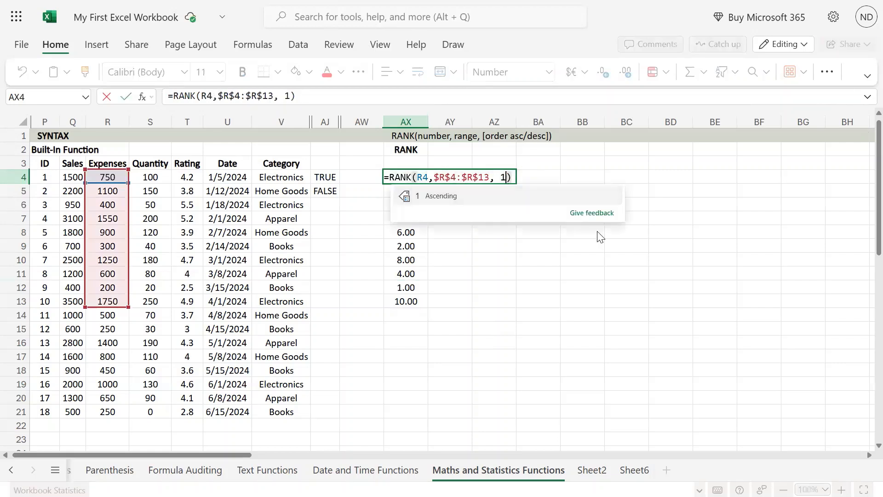
pyautogui.press('BackSpace')
pyautogui.write('0')
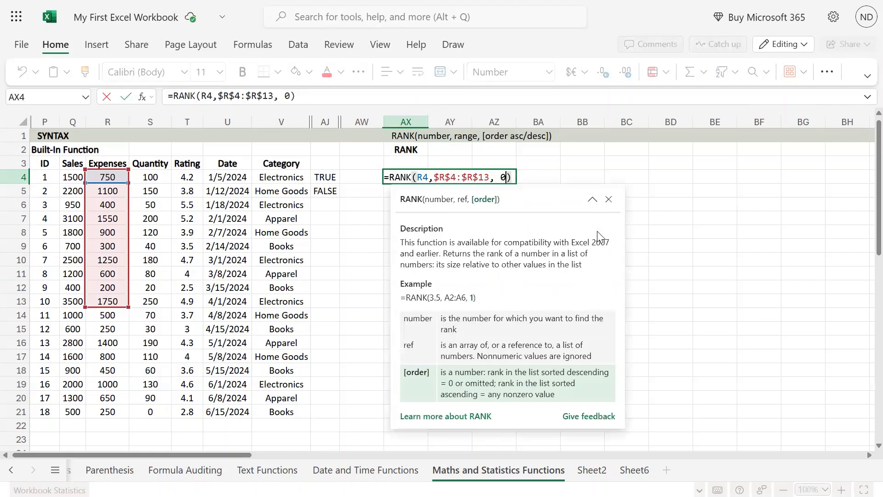
pyautogui.hotkey('ctrl', 'Return')
# Copy the descending RANK formula from AX4 over the existing ranks down to AX13
pyautogui.hotkey('ctrl', 'c')
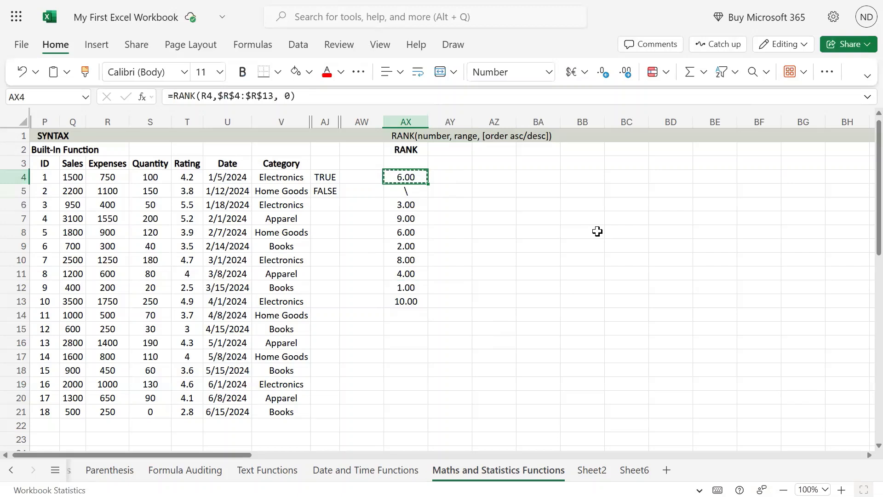
pyautogui.hotkey('ctrl', 'shift', 'Down')
pyautogui.hotkey('ctrl', 'v')
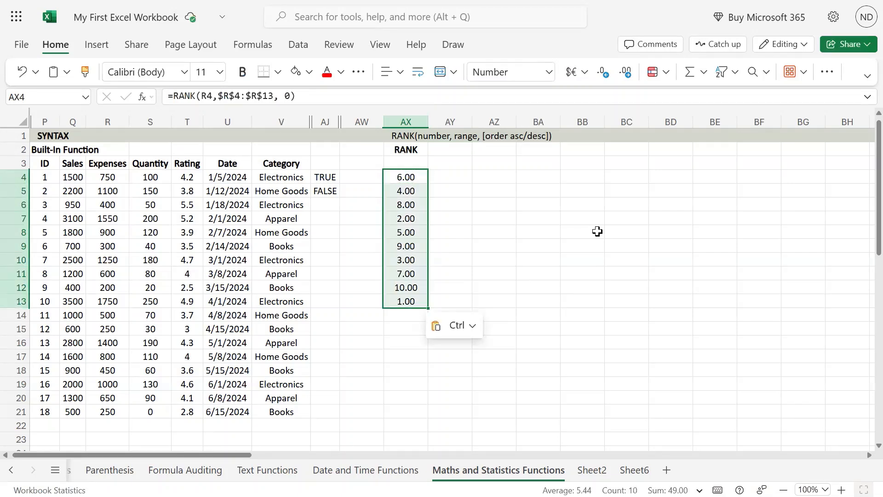
pyautogui.hotkey('ctrl', 'Down')
pyautogui.hotkey('ctrl', 'Up')
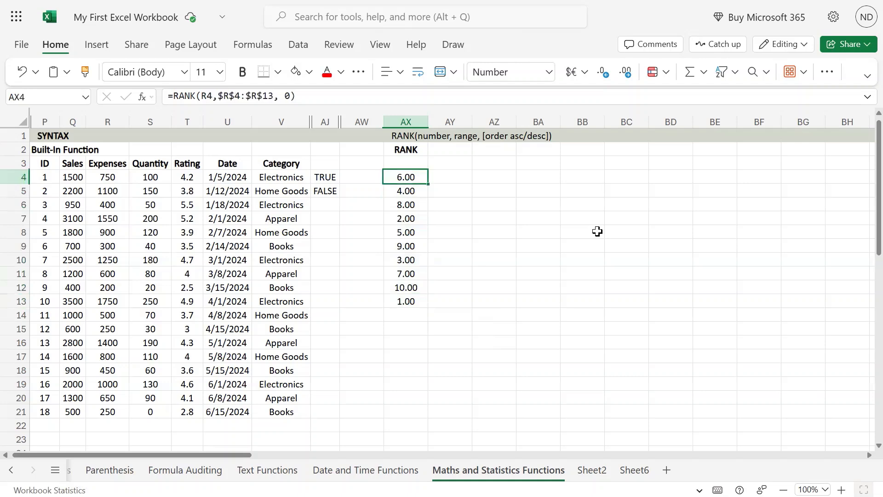
# Enter 2000 in cell AX19 as a test number below the rank column
pyautogui.scroll(-6, 454, 197)
pyautogui.scroll(5, 453, 197)
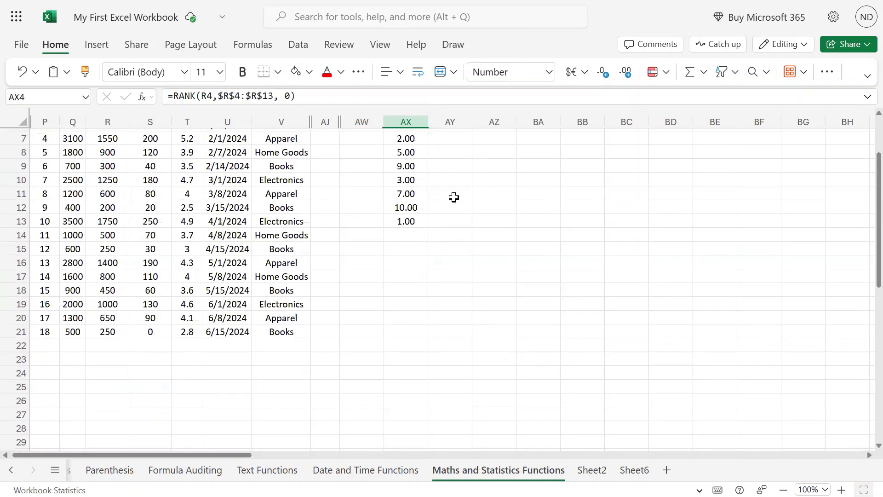
pyautogui.scroll(2, 436, 223)
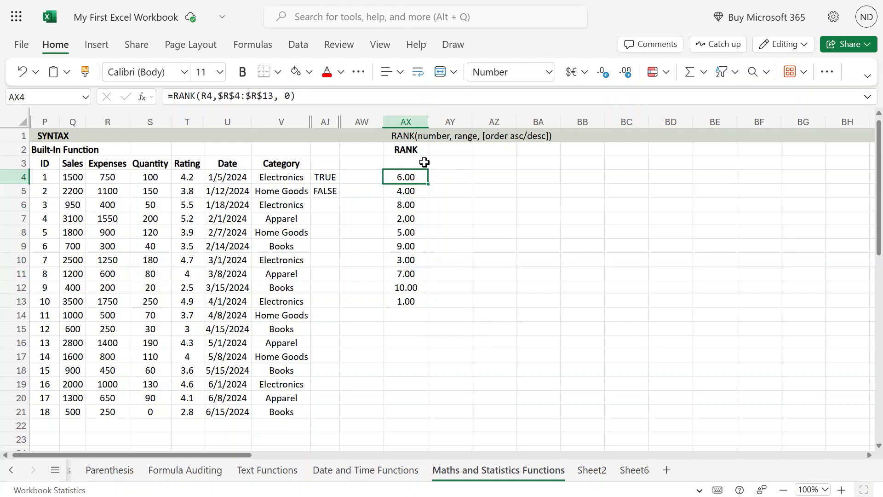
pyautogui.click(358, 272)
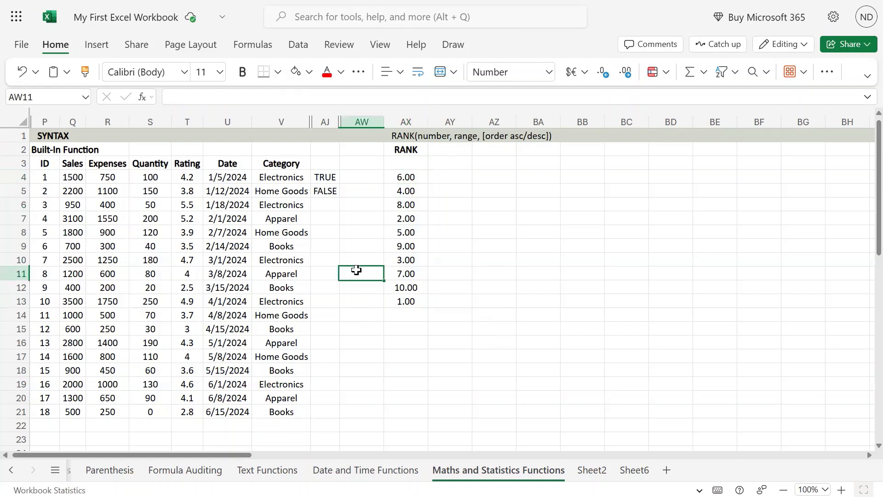
pyautogui.click(396, 387)
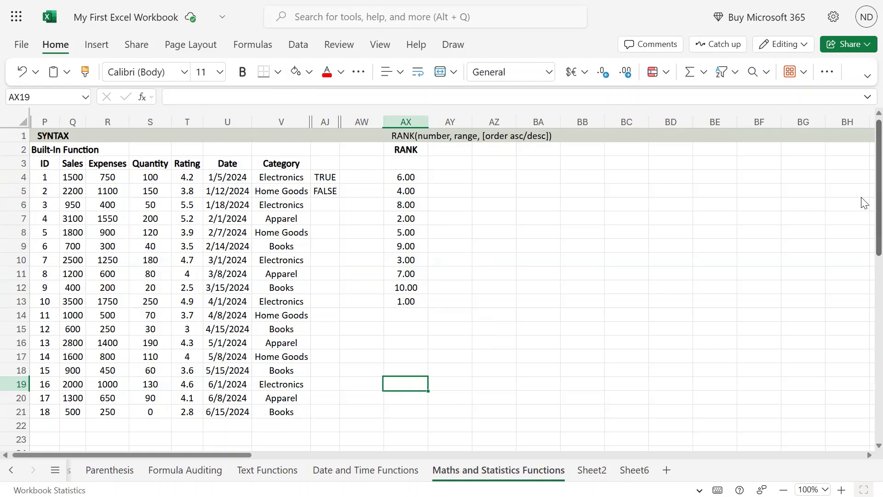
pyautogui.write('2000')
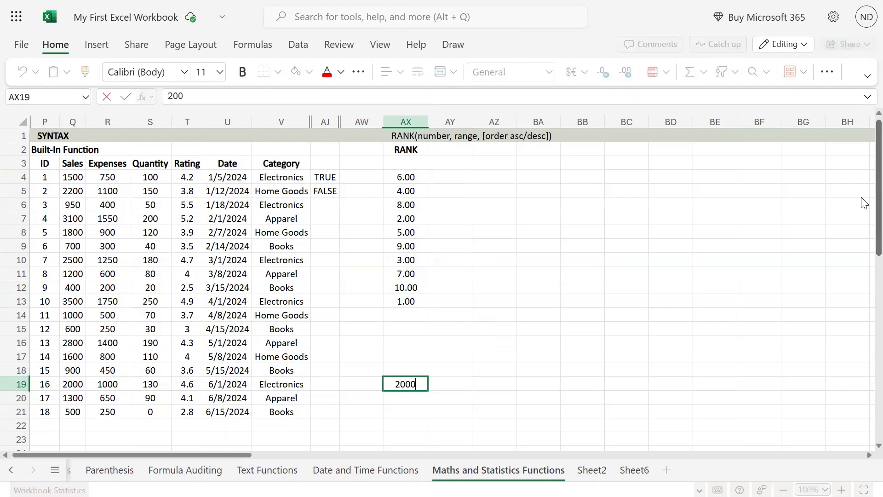
pyautogui.press('Return')
# Rank the AX19 value within all the Sales figures by entering =RANK(AX19,Q4:Q21) in AX14
pyautogui.press('Up')
pyautogui.press('Up')
pyautogui.press('Up')
pyautogui.press('Up')
pyautogui.press('Up')
pyautogui.press('Up')
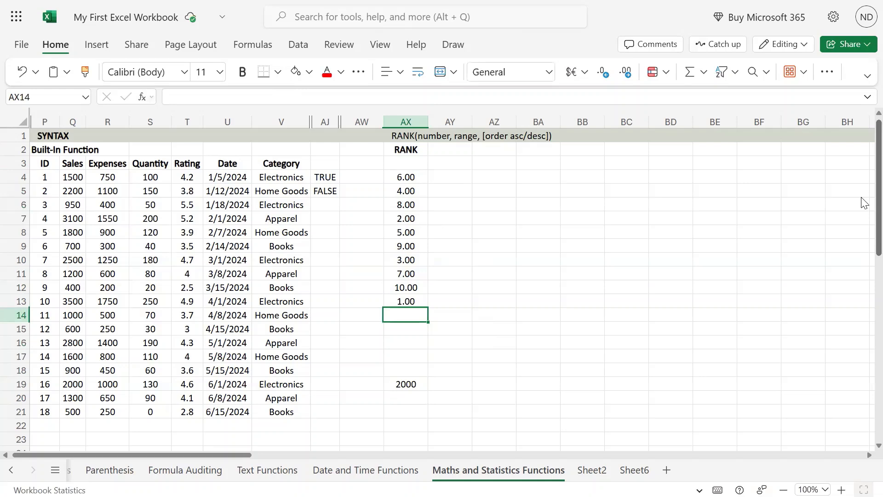
pyautogui.write('=rank(')
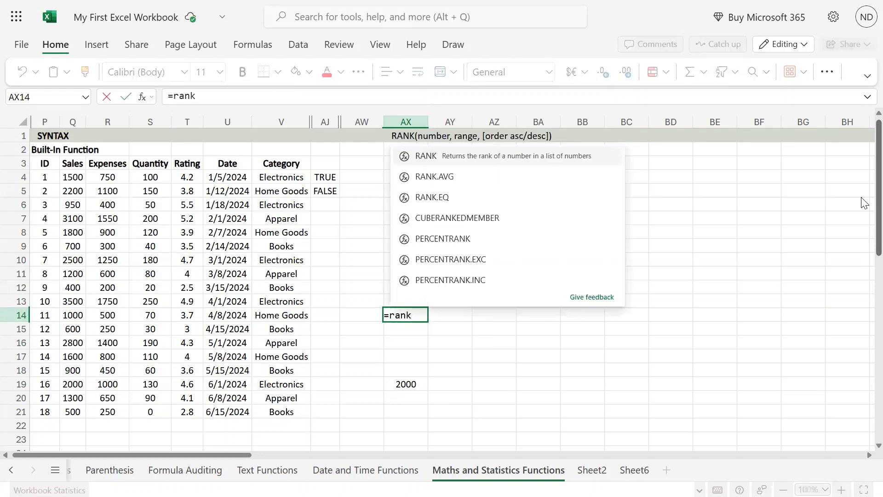
pyautogui.press('Down')
pyautogui.press('Down')
pyautogui.press('Down')
pyautogui.press('Down')
pyautogui.press('Down')
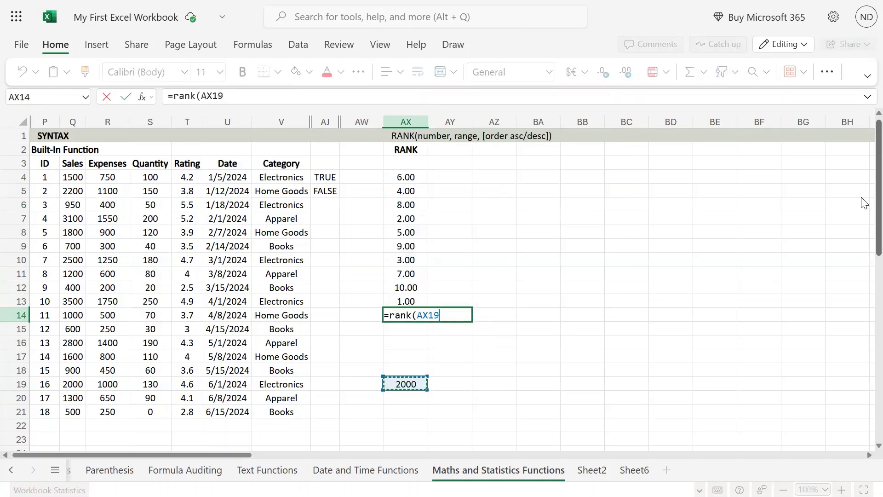
pyautogui.write(',')
pyautogui.press('Left')
pyautogui.press('Left')
pyautogui.press('Left')
pyautogui.press('Left')
pyautogui.press('Left')
pyautogui.press('Left')
pyautogui.press('Left')
pyautogui.press('Left')
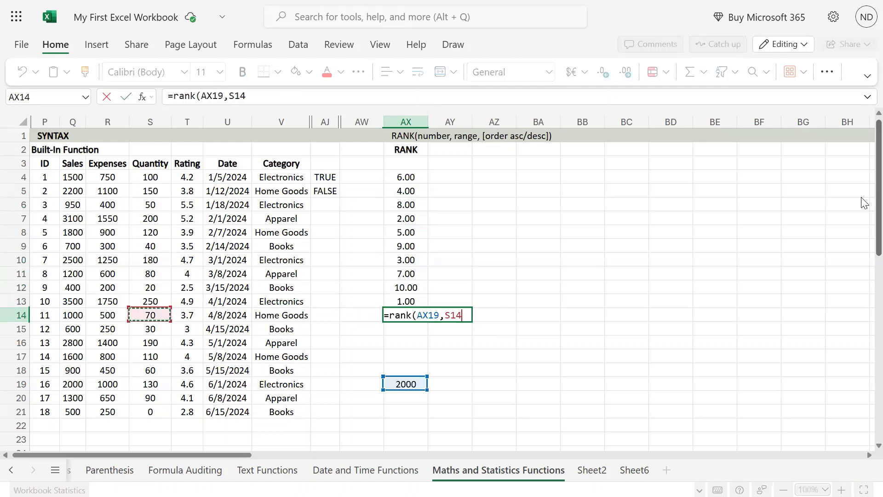
pyautogui.hotkey('ctrl', 'Up')
pyautogui.press('Down')
pyautogui.hotkey('ctrl', 'shift', 'Down')
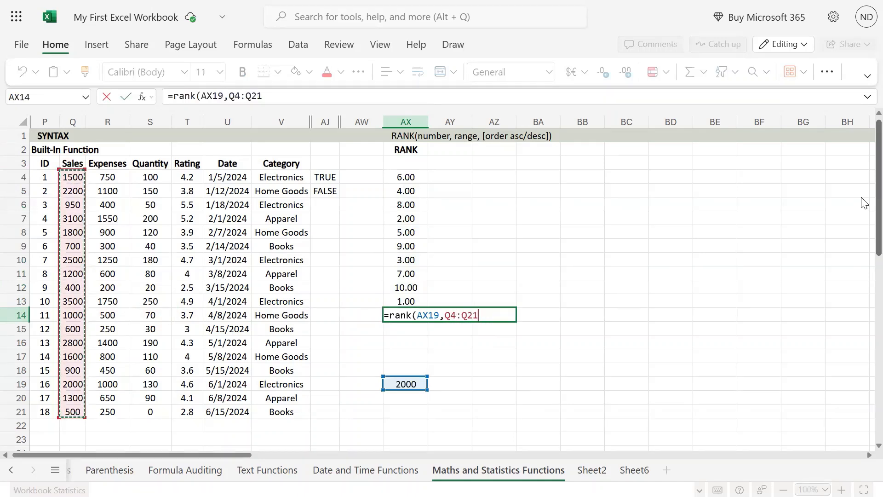
pyautogui.press('Return')
pyautogui.press('Up')
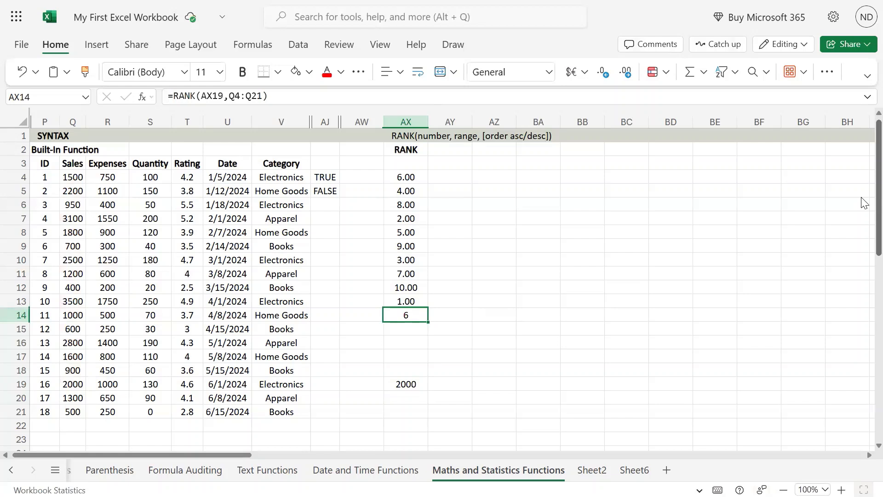
# Review the cells referenced by the AX14 formula and compare its rank with the Sales column
pyautogui.press('F2')
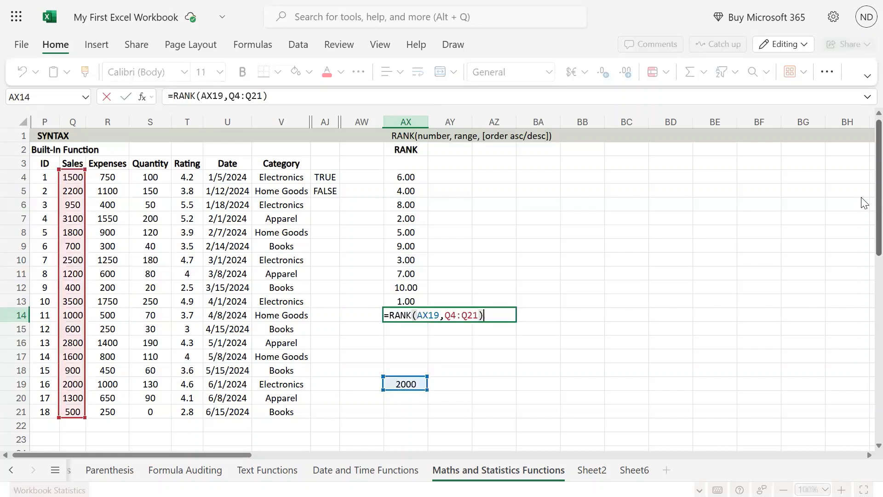
pyautogui.press('Escape')
pyautogui.press('Left')
pyautogui.press('Left')
pyautogui.press('Left')
pyautogui.press('Left')
pyautogui.press('Left')
pyautogui.press('Left')
pyautogui.press('Left')
pyautogui.press('Left')
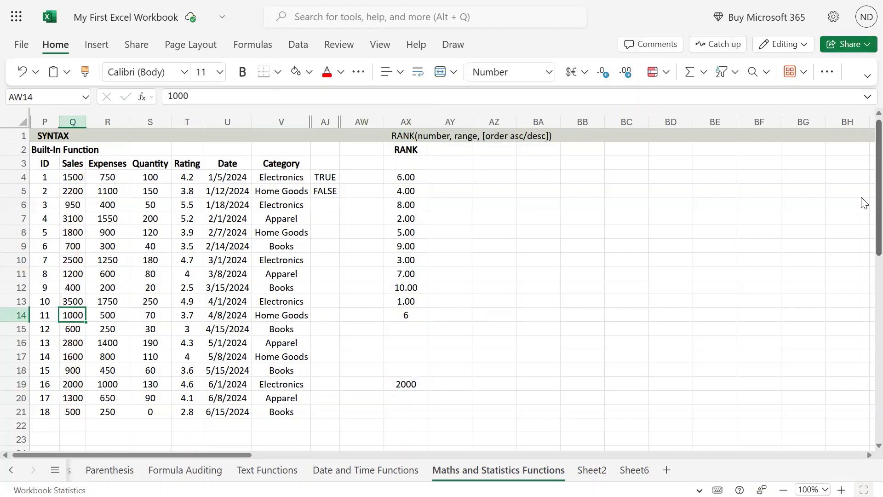
pyautogui.hotkey('ctrl', 'Up')
pyautogui.hotkey('ctrl', 'shift', 'Down')
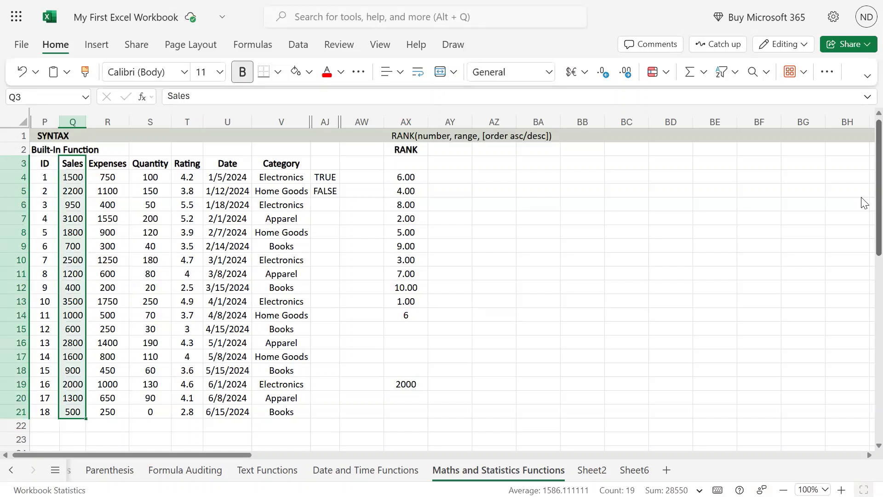
pyautogui.press('Right')
pyautogui.press('Right')
pyautogui.press('Right')
pyautogui.press('Right')
pyautogui.press('Right')
pyautogui.press('Right')
pyautogui.press('Right')
pyautogui.press('Right')
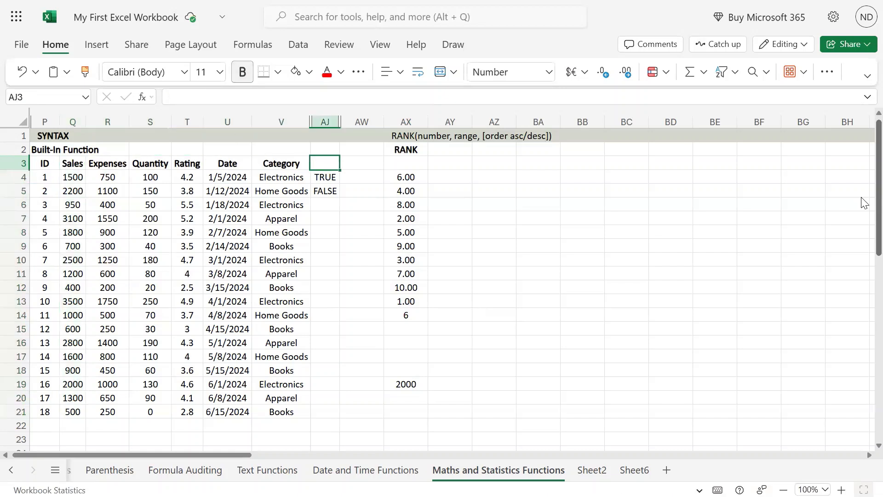
pyautogui.press('Down')
pyautogui.press('Down')
pyautogui.press('Down')
pyautogui.press('Down')
pyautogui.press('Down')
pyautogui.press('Down')
pyautogui.press('Down')
pyautogui.press('Down')
pyautogui.press('Down')
pyautogui.press('Down')
pyautogui.press('Down')
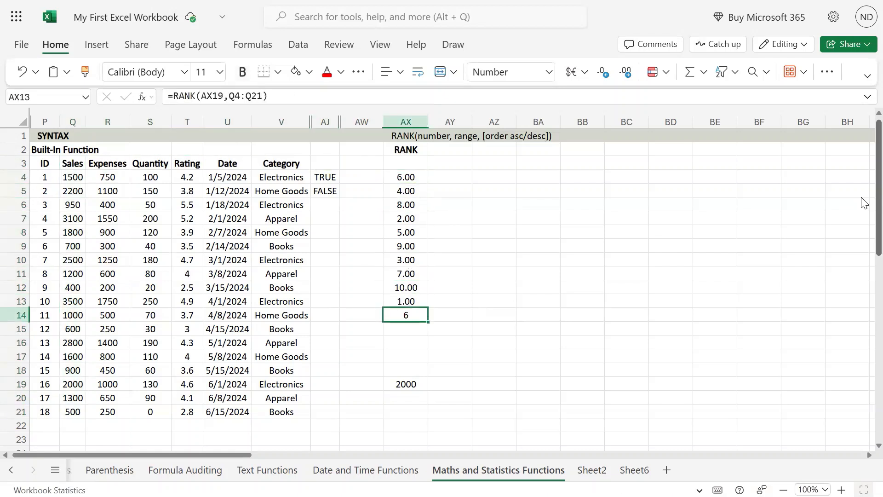
# Replace the test number in AX19 with 9999, a value absent from the Sales column
pyautogui.press('Down')
pyautogui.press('Down')
pyautogui.press('Down')
pyautogui.press('Down')
pyautogui.press('Down')
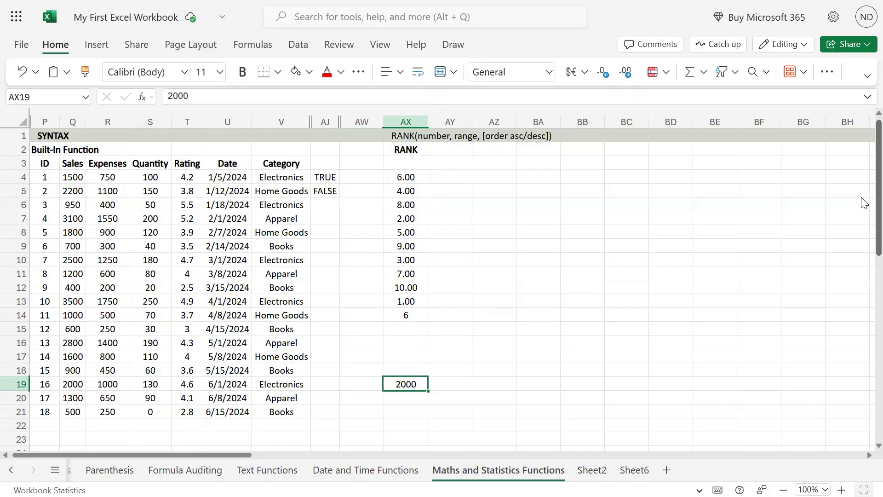
pyautogui.write('9999')
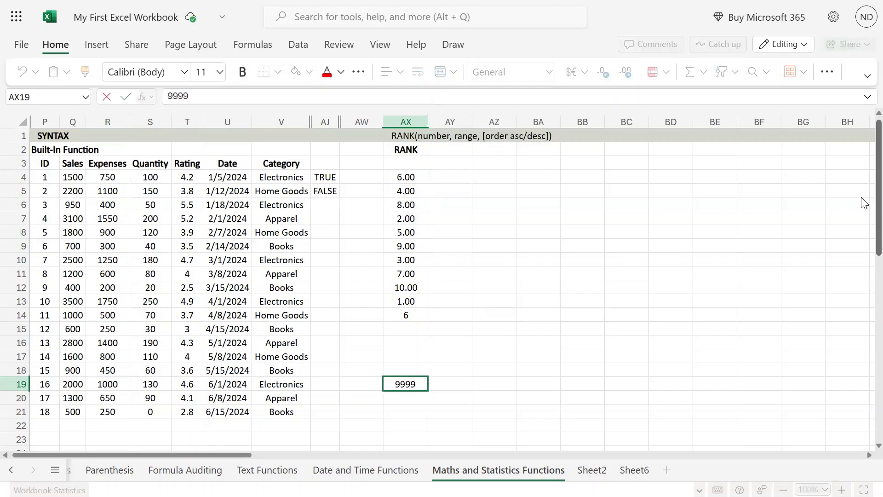
pyautogui.press('Return')
# Check the RANK result in AX14 against the test number in AX19
pyautogui.press('Up')
pyautogui.press('Up')
pyautogui.press('Up')
pyautogui.press('Up')
pyautogui.press('Up')
pyautogui.press('Up')
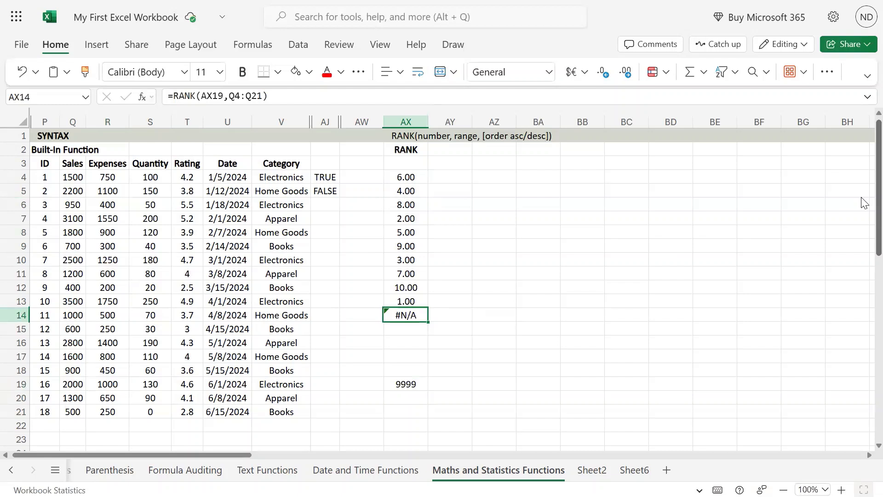
pyautogui.press('Down')
pyautogui.press('Down')
pyautogui.press('Down')
pyautogui.press('Down')
pyautogui.press('Down')
pyautogui.press('Up')
pyautogui.press('Up')
pyautogui.press('Up')
pyautogui.press('Up')
pyautogui.press('Up')
pyautogui.press('Down')
pyautogui.press('Down')
pyautogui.press('Down')
pyautogui.press('Down')
pyautogui.press('Down')
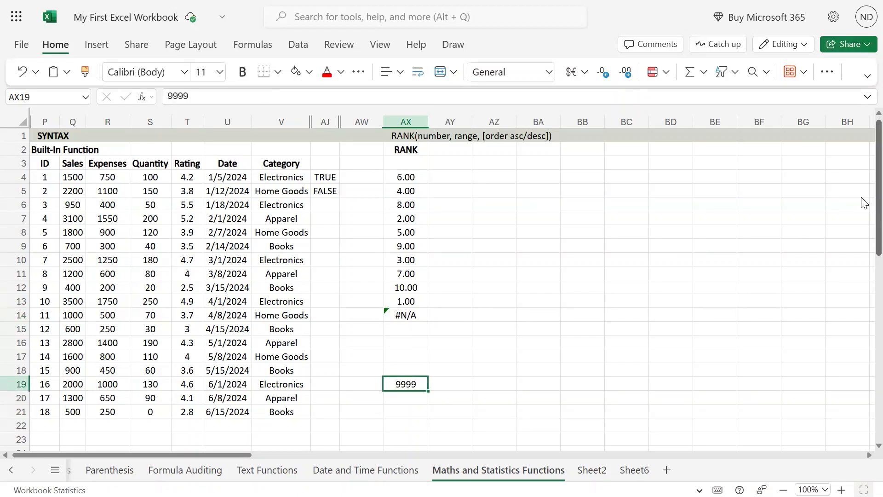
pyautogui.press('Up')
pyautogui.press('Up')
pyautogui.press('Up')
pyautogui.press('Up')
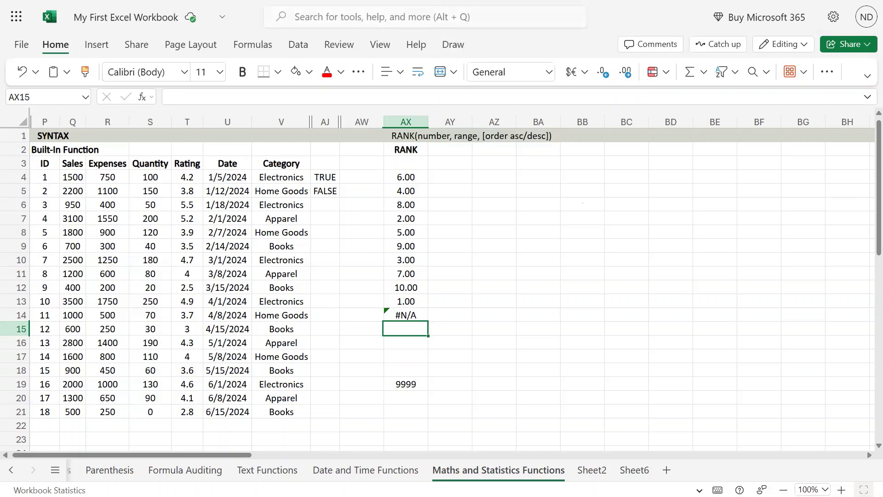
# Copy the Expenses RANK formula from AX4 into AY4
pyautogui.click(410, 177)
pyautogui.moveTo(413, 221); pyautogui.dragTo(407, 296)
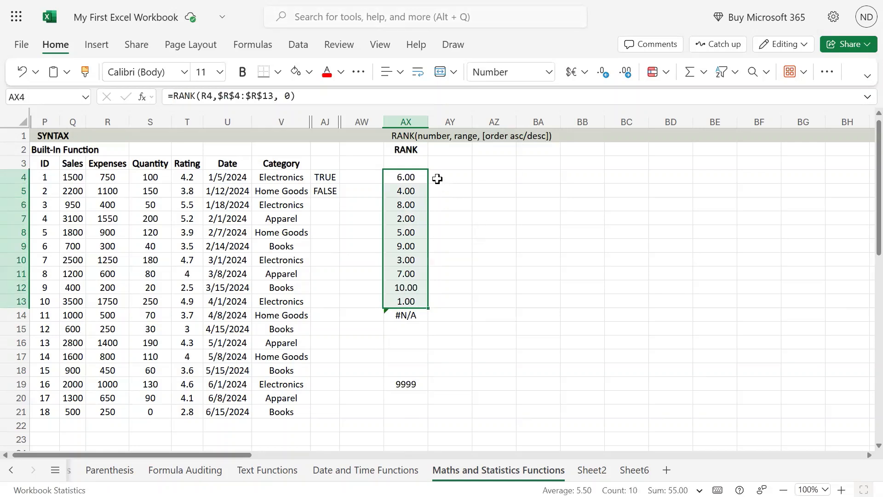
pyautogui.press('Up')
pyautogui.press('Down')
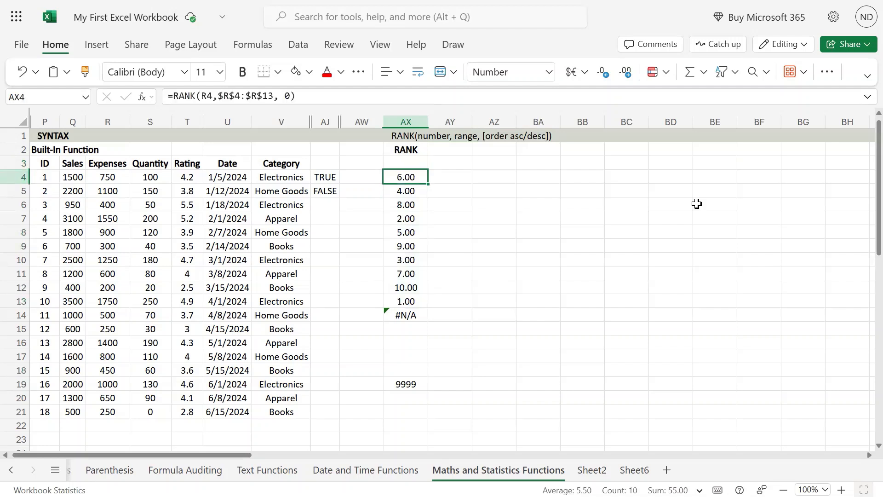
pyautogui.hotkey('ctrl', 'shift', 'Down')
pyautogui.press('Up')
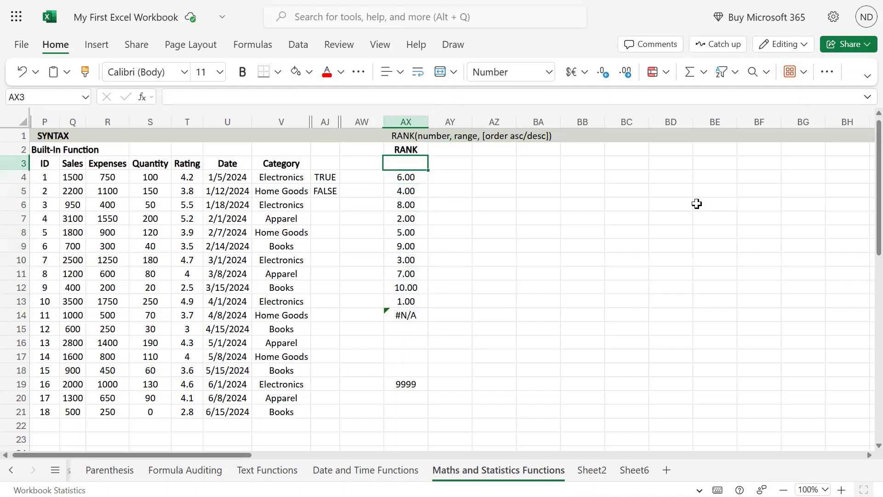
pyautogui.press('Down')
pyautogui.hotkey('ctrl', 'c')
pyautogui.press('Right')
pyautogui.hotkey('ctrl', 'v')
# Repoint the AY4 formula to the Date column so it reads =RANK(U4,$U$4:$U$13, 0)
pyautogui.press('F2')
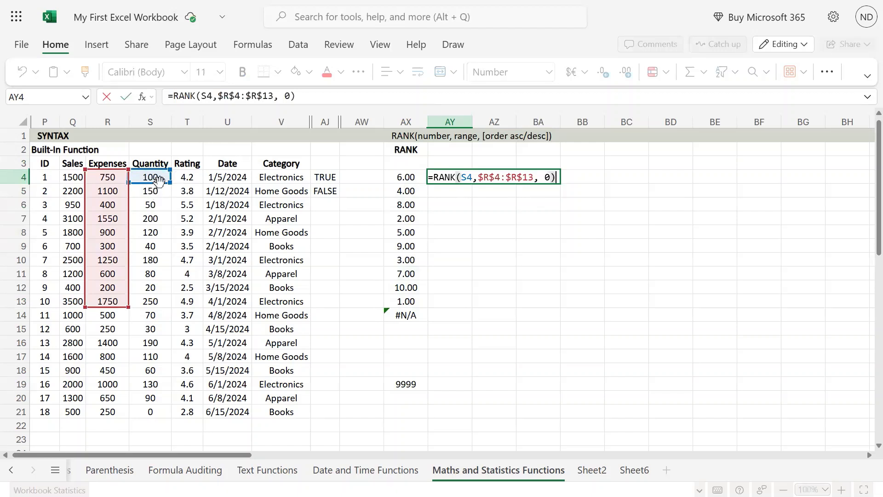
pyautogui.moveTo(157, 179); pyautogui.dragTo(237, 177)
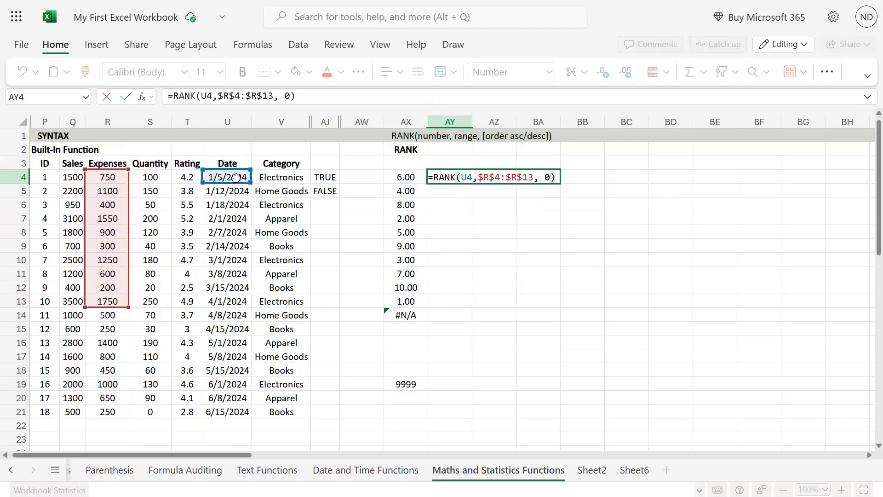
pyautogui.moveTo(126, 217); pyautogui.dragTo(237, 227)
pyautogui.press('Return')
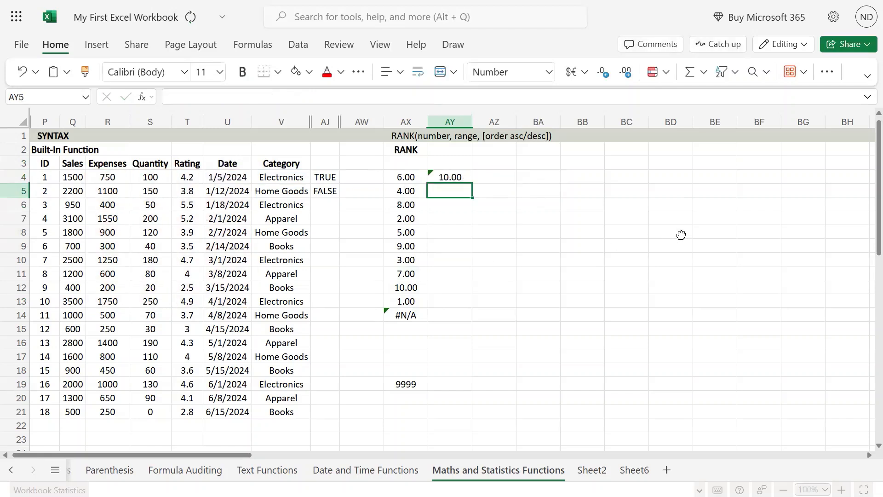
# Copy the date RANK formula from AY4 down through AY14
pyautogui.press('Up')
pyautogui.hotkey('ctrl', 'c')
pyautogui.hotkey('shift', 'Down')
pyautogui.hotkey('shift', 'Down')
pyautogui.hotkey('shift', 'Down')
pyautogui.hotkey('shift', 'Down')
pyautogui.hotkey('shift', 'Down')
pyautogui.hotkey('shift', 'Down')
pyautogui.hotkey('shift', 'Down')
pyautogui.hotkey('shift', 'Down')
pyautogui.hotkey('shift', 'Down')
pyautogui.hotkey('shift', 'Down')
pyautogui.hotkey('shift', 'Down')
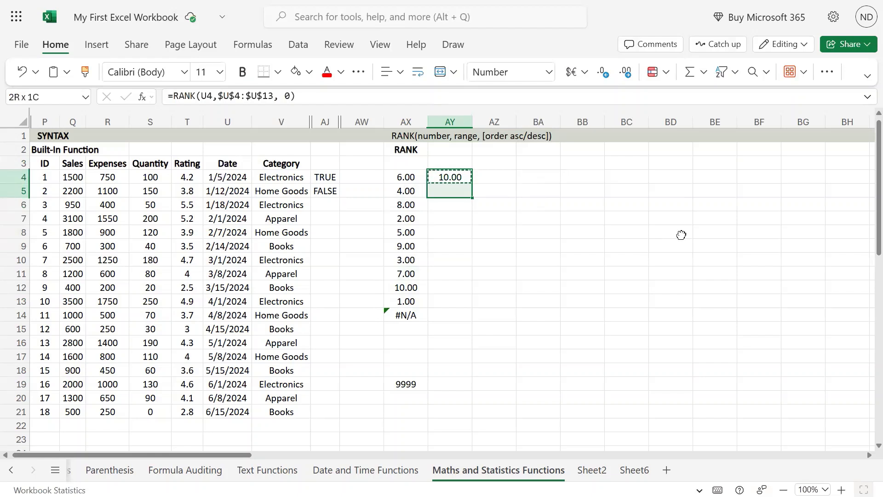
pyautogui.hotkey('shift', 'Up')
pyautogui.hotkey('ctrl', 'v')
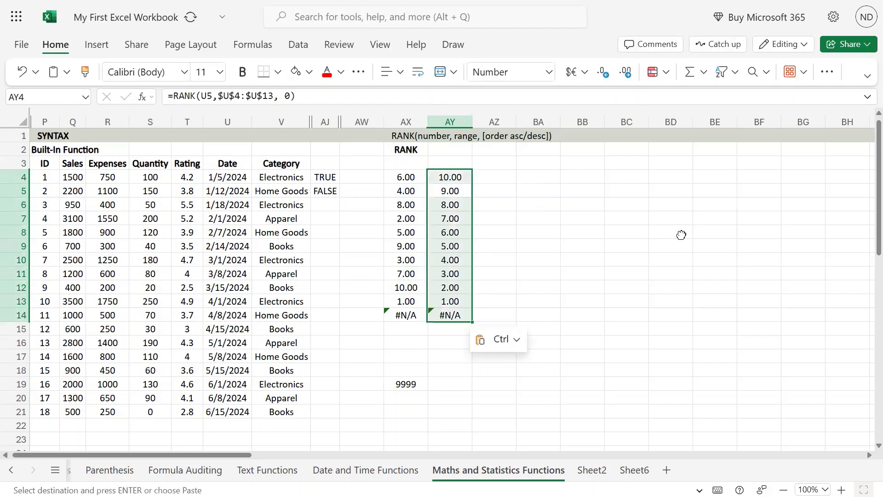
# Delete the surplus date RANK formula in AY14
pyautogui.press('Up')
pyautogui.press('Down')
pyautogui.hotkey('ctrl', 'Down')
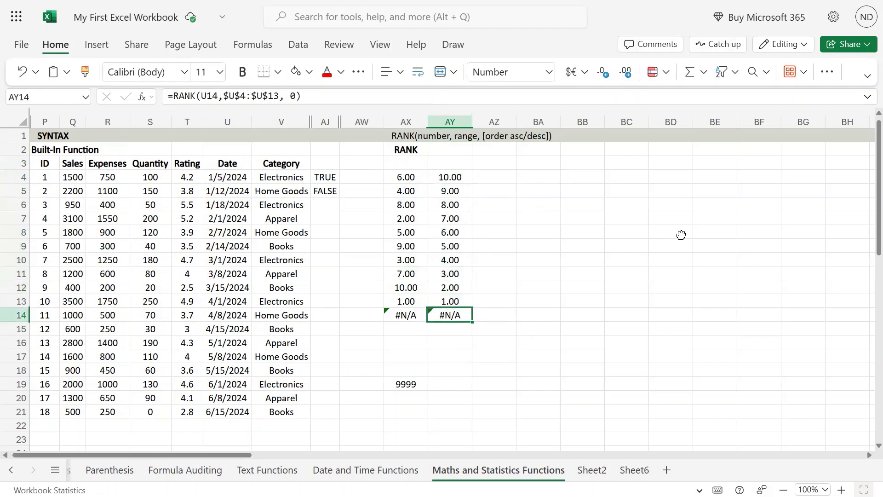
pyautogui.press('Delete')
# Check the references and order argument of the date RANK formulas in AY13 and AY12
pyautogui.press('Up')
pyautogui.press('Left')
pyautogui.press('Left')
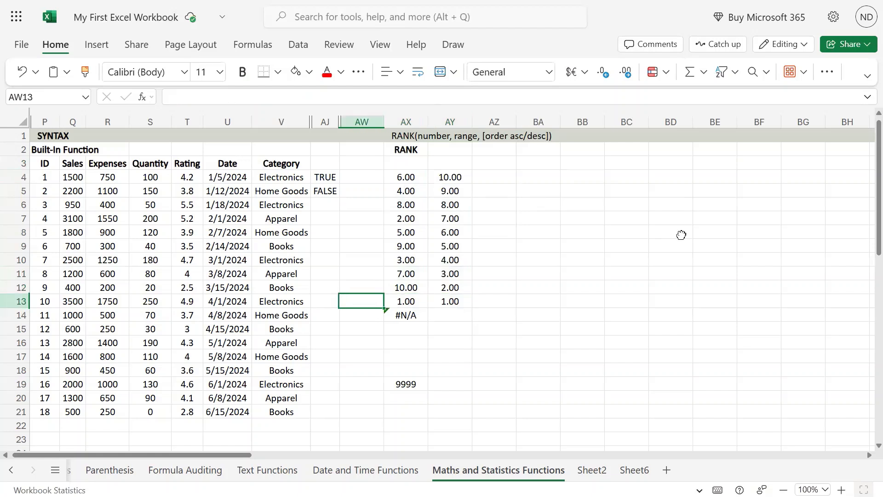
pyautogui.press('Left')
pyautogui.press('Right')
pyautogui.press('Right')
pyautogui.press('Right')
pyautogui.press('F2')
pyautogui.press('Escape')
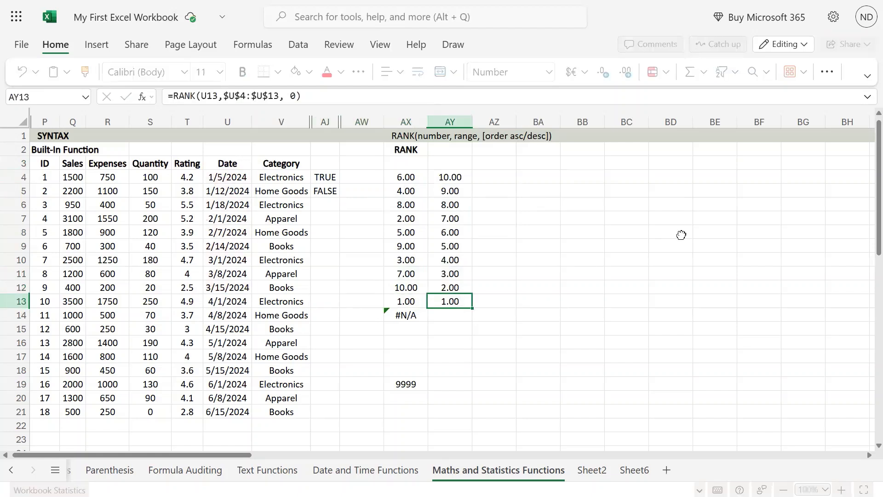
pyautogui.press('Up')
pyautogui.press('F2')
pyautogui.press('Escape')
pyautogui.hotkey('ctrl', 'Up')
# Set the order argument in AY4 to 1 so the dates rank in ascending order
pyautogui.press('F2')
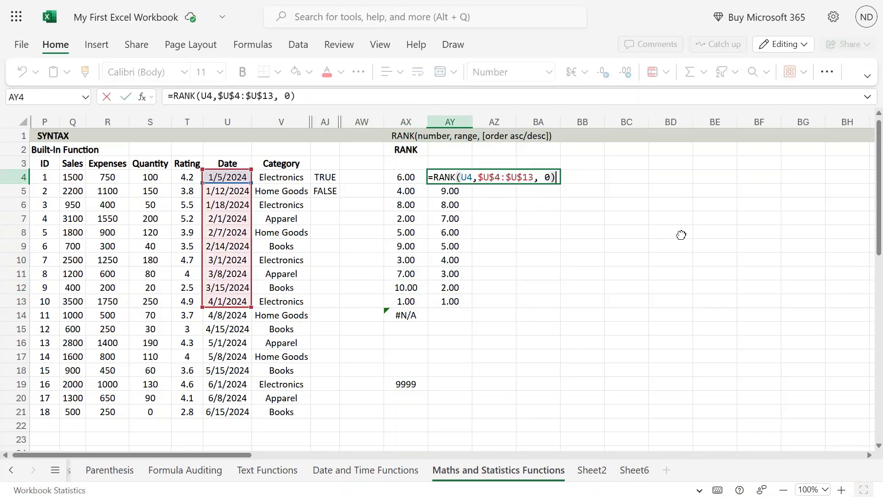
pyautogui.press('Left')
pyautogui.press('BackSpace')
pyautogui.write('1')
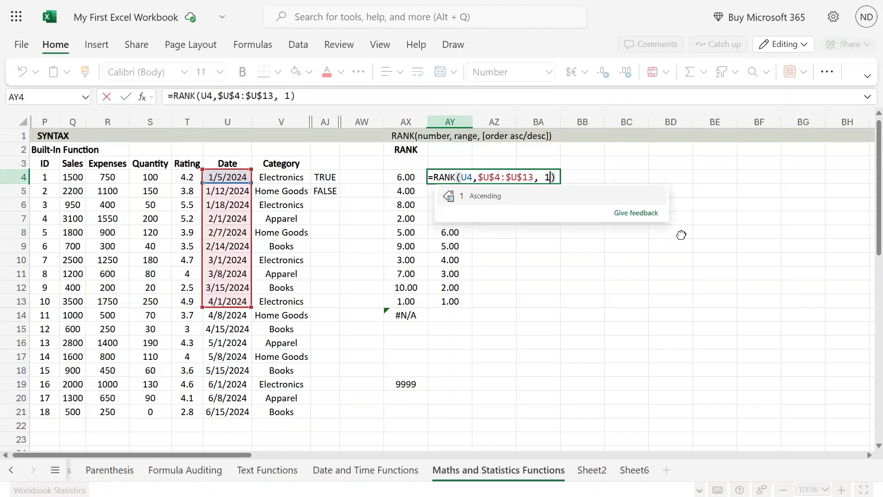
pyautogui.press('Return')
pyautogui.press('Up')
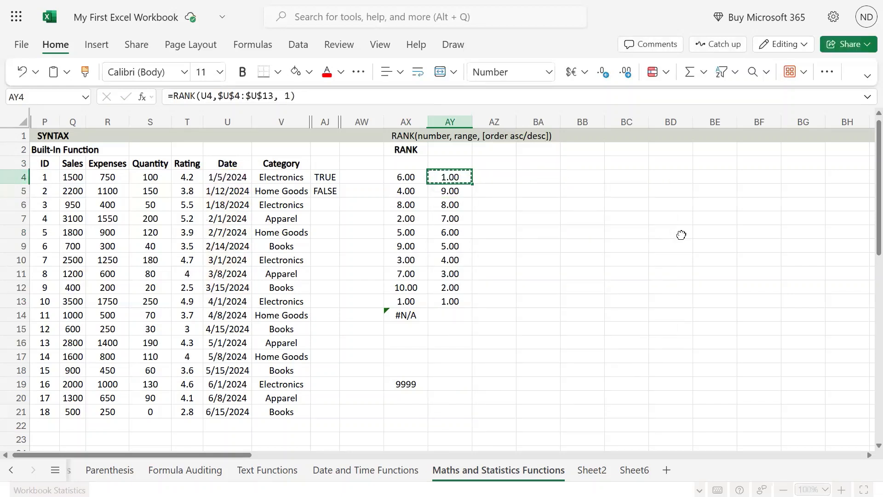
# Fill the ascending date RANK formula from AY4 down to AY13
pyautogui.hotkey('ctrl', 'shift', 'Down')
pyautogui.hotkey('ctrl', 'd')
pyautogui.press('Up')
pyautogui.press('Down')
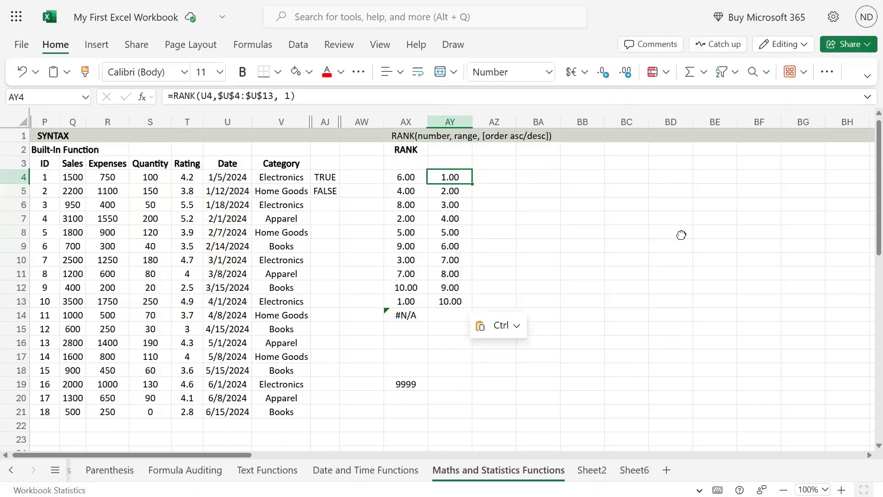
# Compare the ascending ranks in column AY with the dates in column U and the range used by AY4
pyautogui.press('Left')
pyautogui.press('Left')
pyautogui.press('Left')
pyautogui.press('Left')
pyautogui.press('Left')
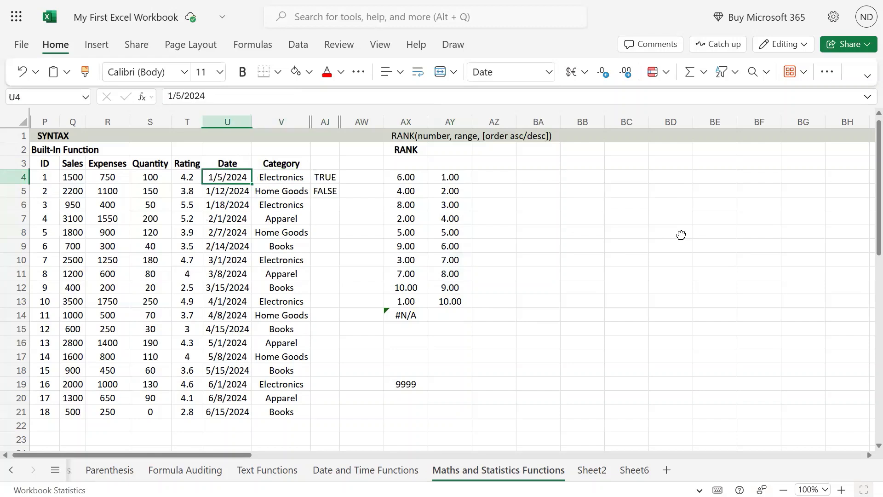
pyautogui.press('Right')
pyautogui.press('Right')
pyautogui.press('Right')
pyautogui.press('Right')
pyautogui.press('Right')
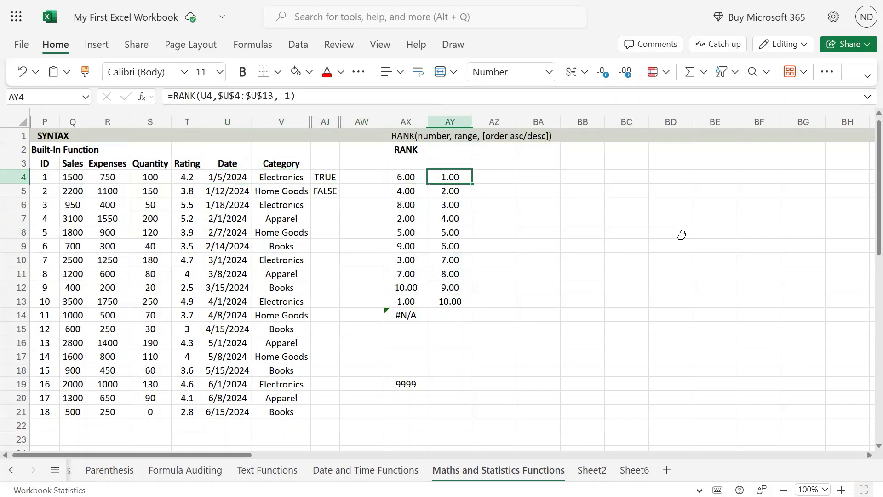
pyautogui.hotkey('ctrl', 'Down')
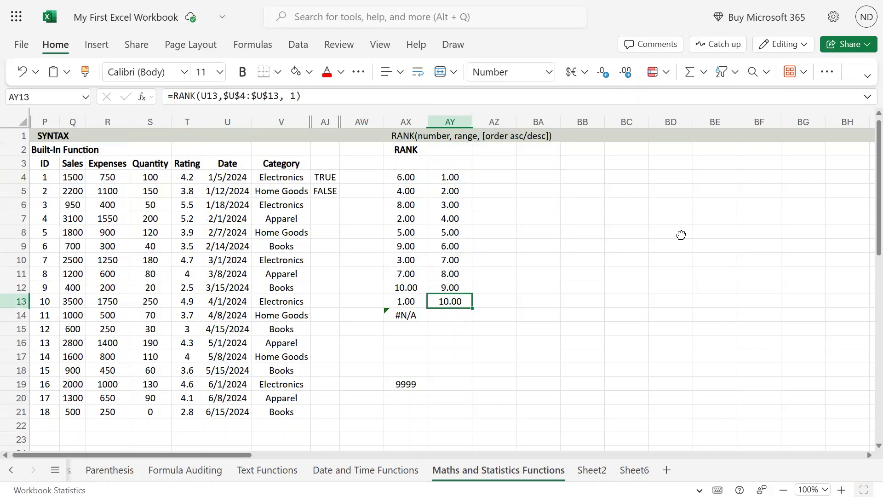
pyautogui.hotkey('ctrl', 'Up')
pyautogui.press('F2')
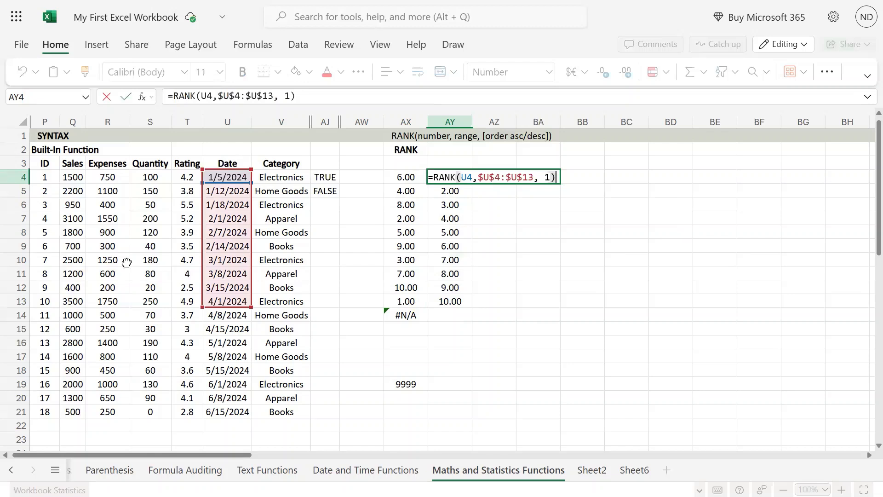
pyautogui.click(284, 228)
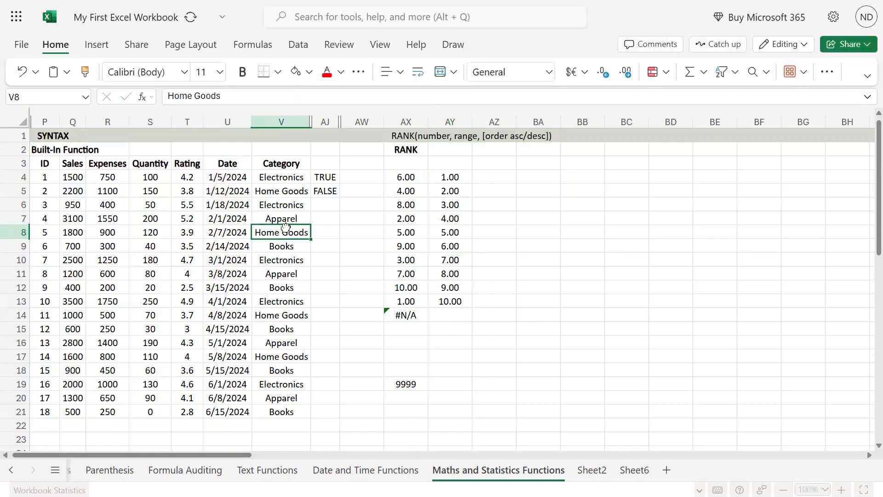
# Try ranking text by repointing AY4 to the Category column as =RANK(V4,$V$4:$V$13, 1)
pyautogui.doubleClick(453, 179)
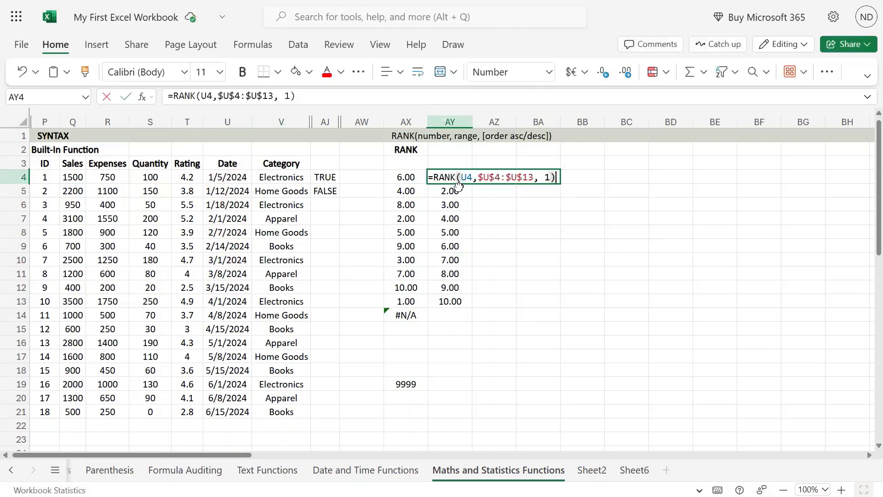
pyautogui.moveTo(249, 211); pyautogui.dragTo(273, 210)
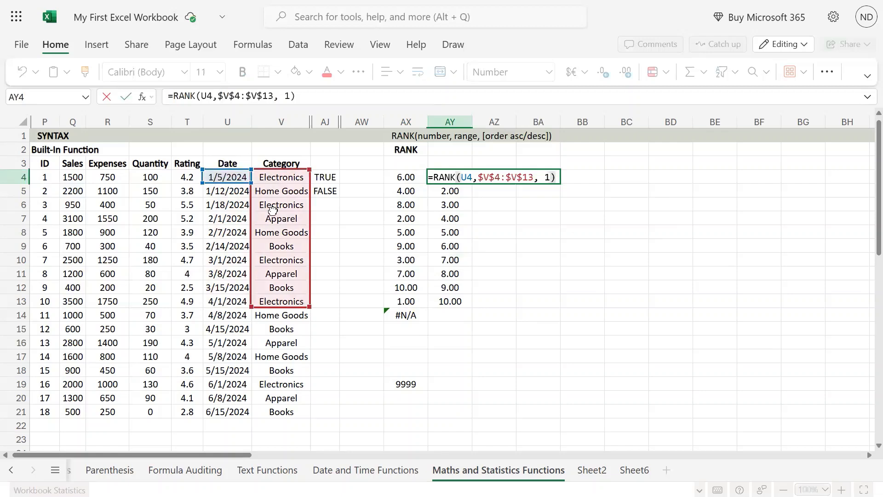
pyautogui.moveTo(243, 183); pyautogui.dragTo(273, 179)
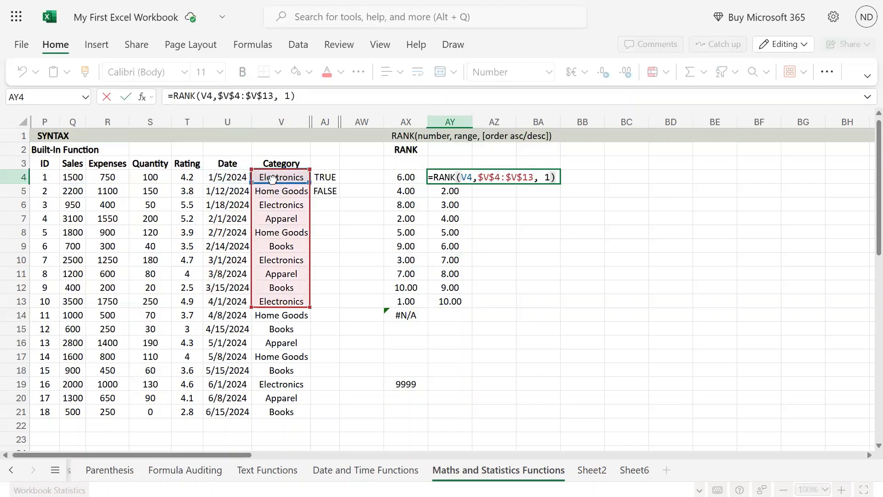
pyautogui.press('Return')
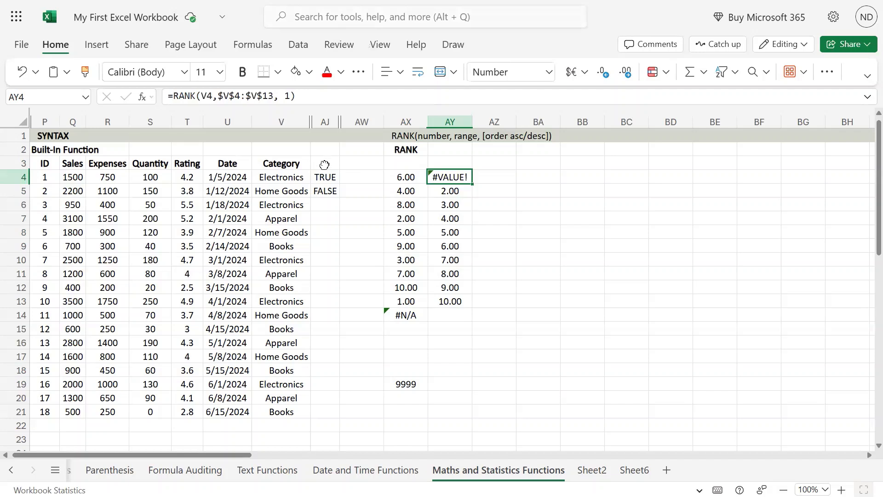
# Clear the trial formulas from AY4:AY13 and recheck the RANK results in AX4:AX14
pyautogui.hotkey('ctrl', 'shift', 'Down')
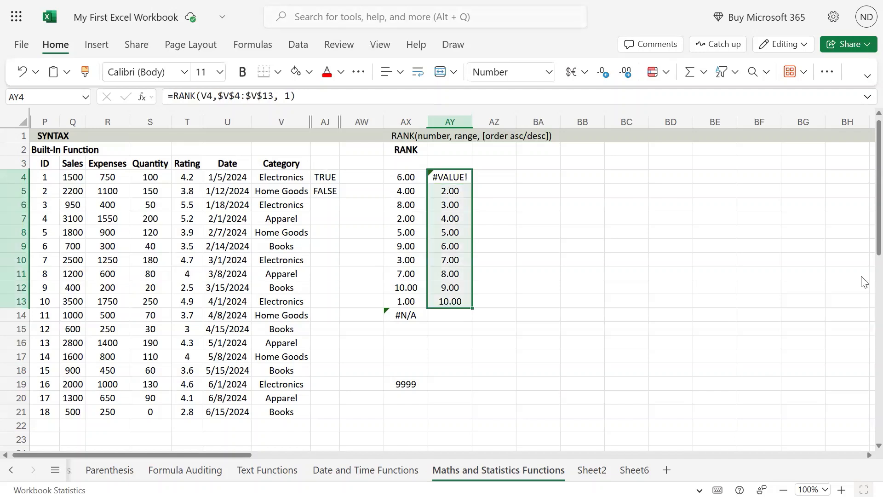
pyautogui.press('Delete')
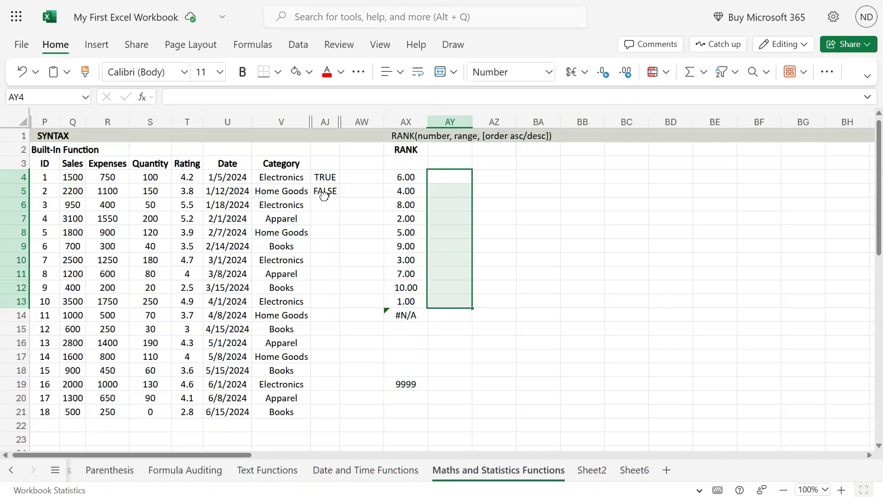
pyautogui.click(404, 316)
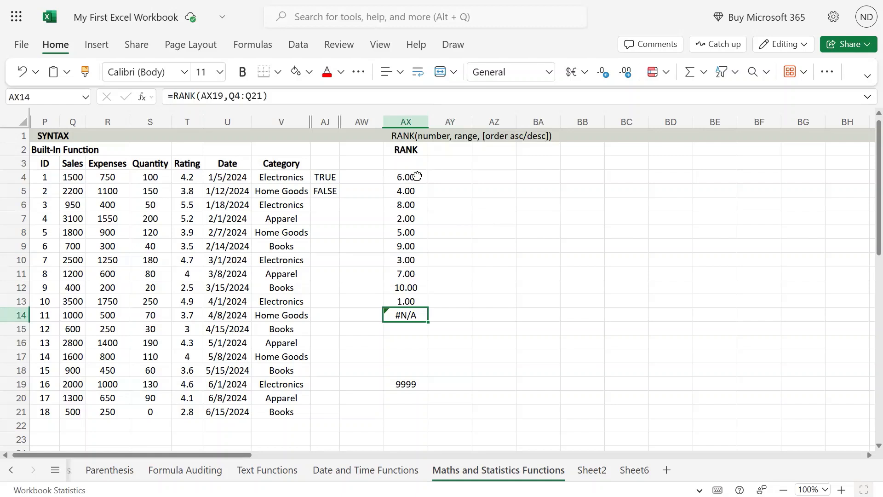
pyautogui.moveTo(417, 177); pyautogui.dragTo(413, 300)
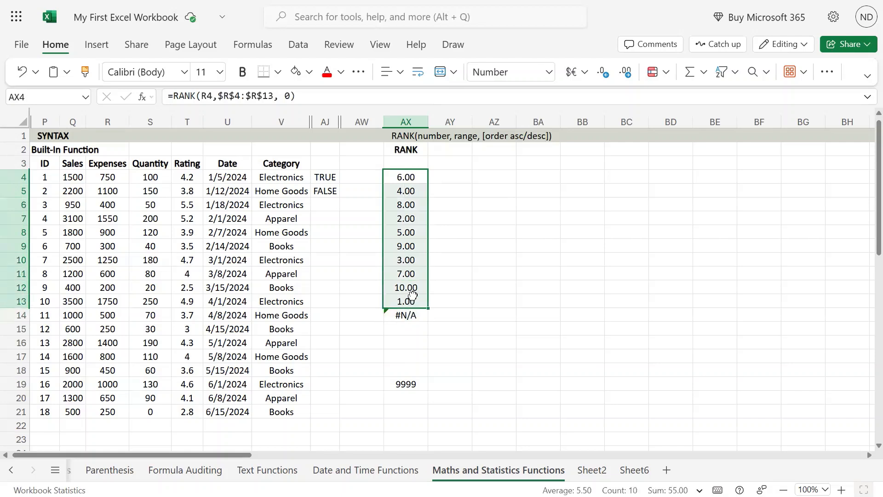